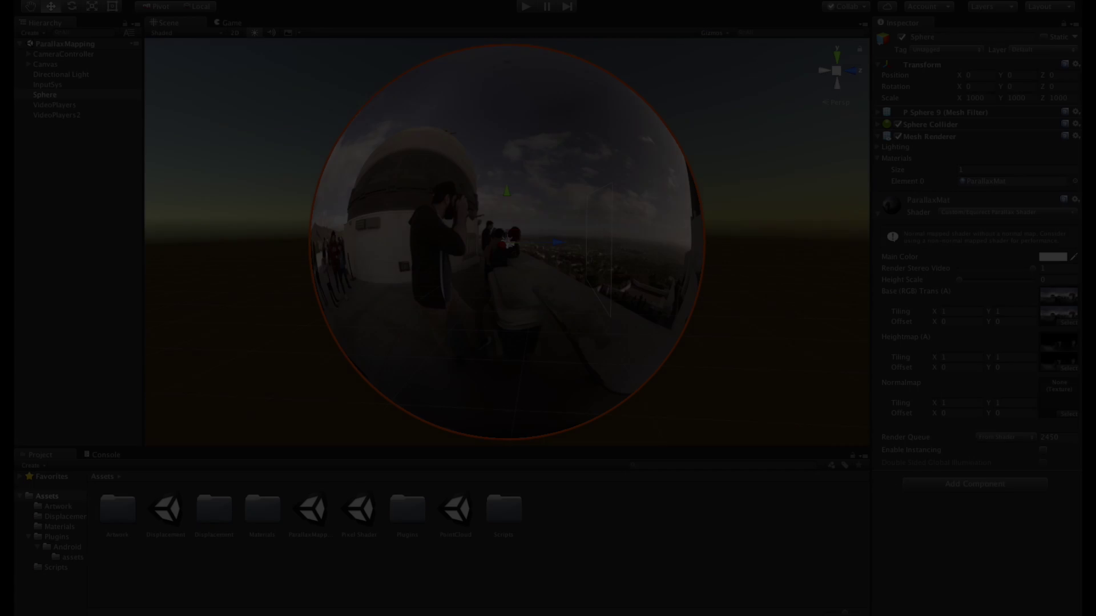
- Set the Height Scale of the Sphere's ParallaxMat material to 0.4 while looking at the man from inside the sphere
left_click_drag(514, 285, 651, 268, "alt")
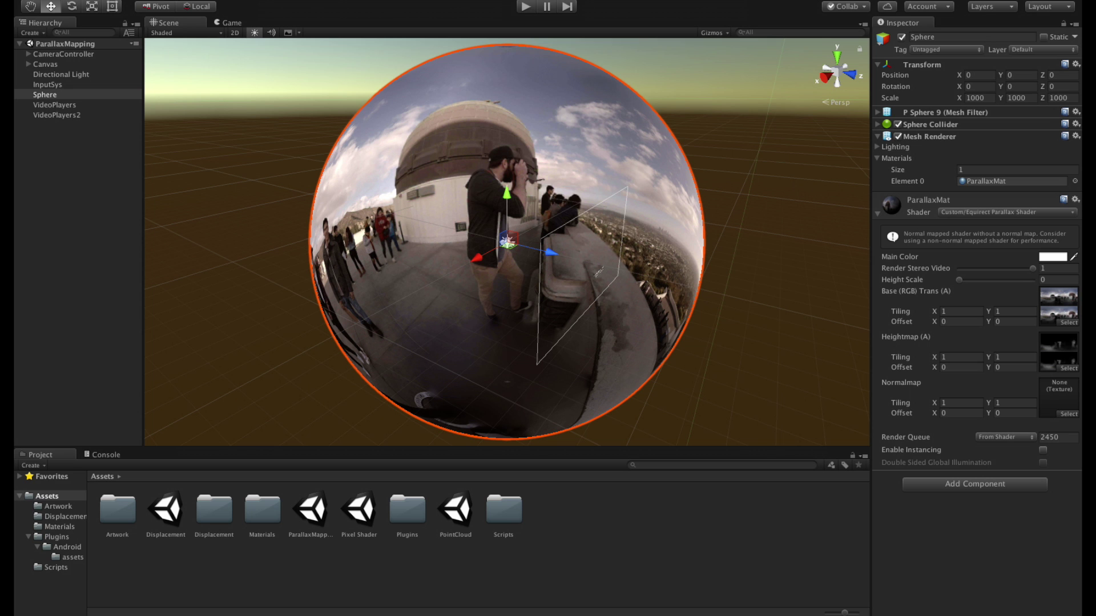
scroll(506, 243, "up", 10)
left_click_drag(508, 240, 462, 259, "alt")
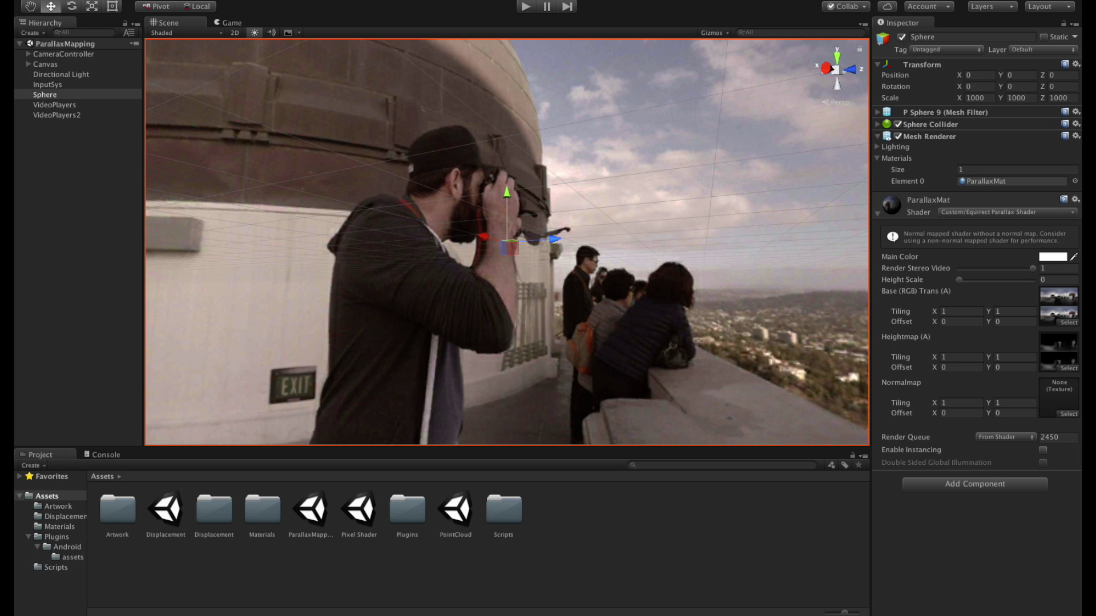
left_click_drag(959, 280, 990, 279)
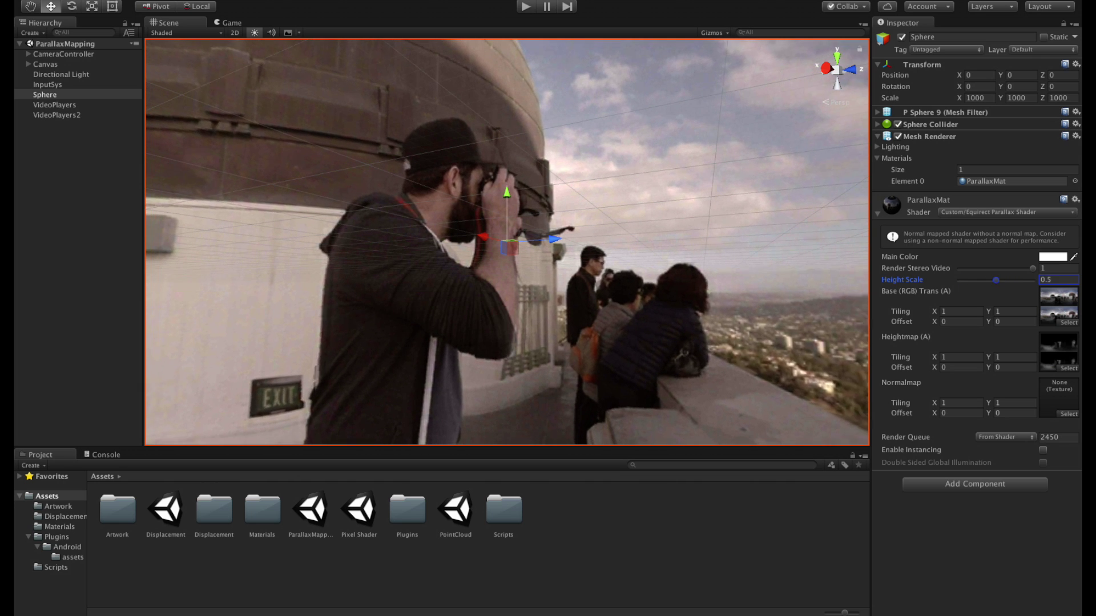
type(".4")
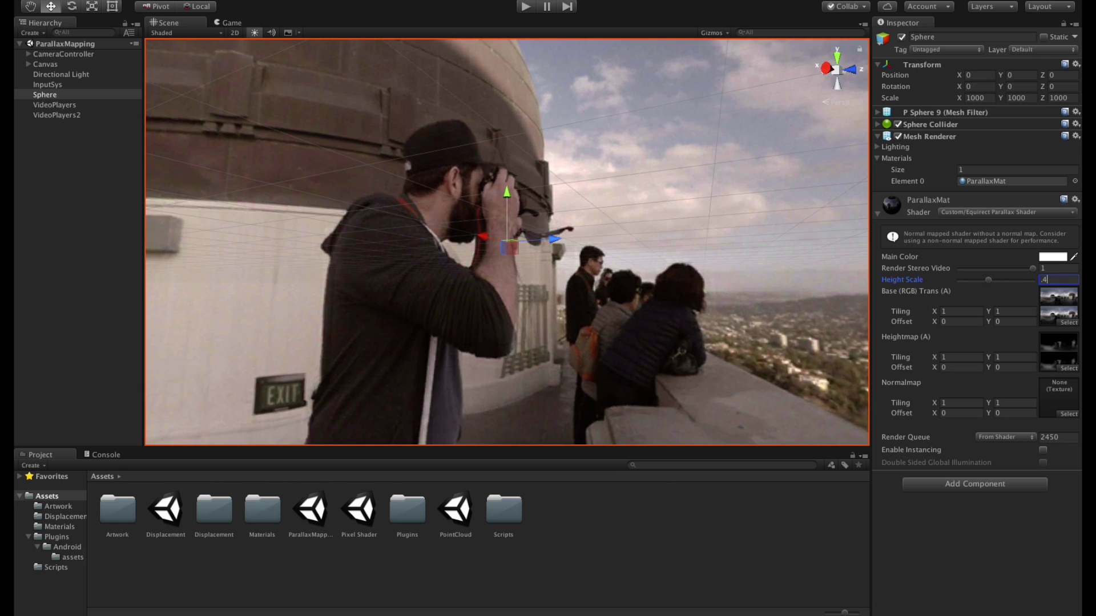
- View the sphere from outside and lower the Height Scale of ParallaxMat to 0.288
left_click_drag(507, 240, 604, 229, "alt")
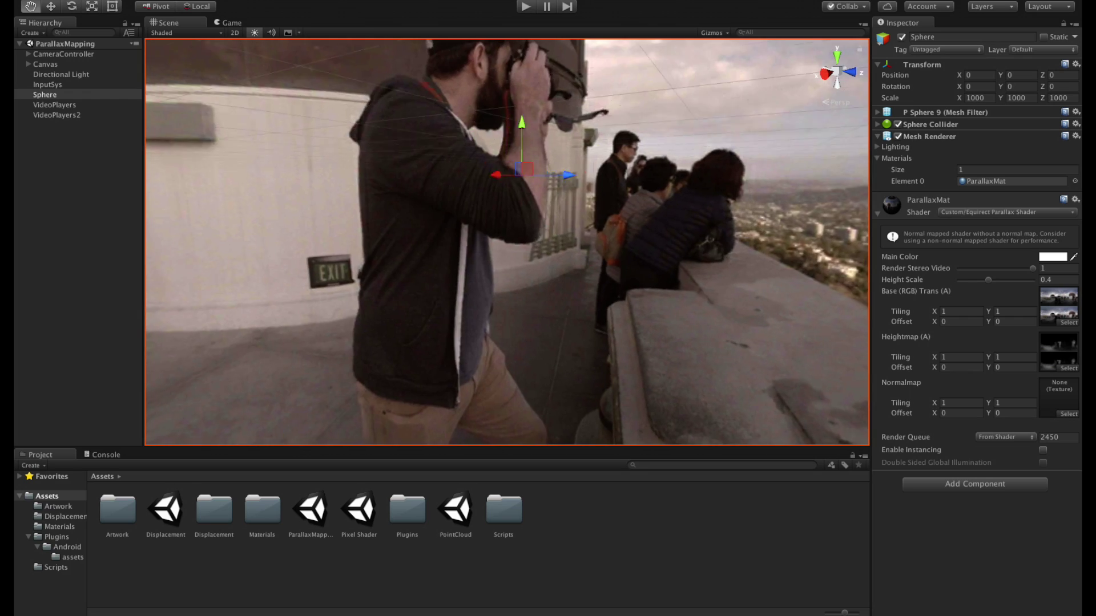
key("w")
scroll(633, 274, "down", 10)
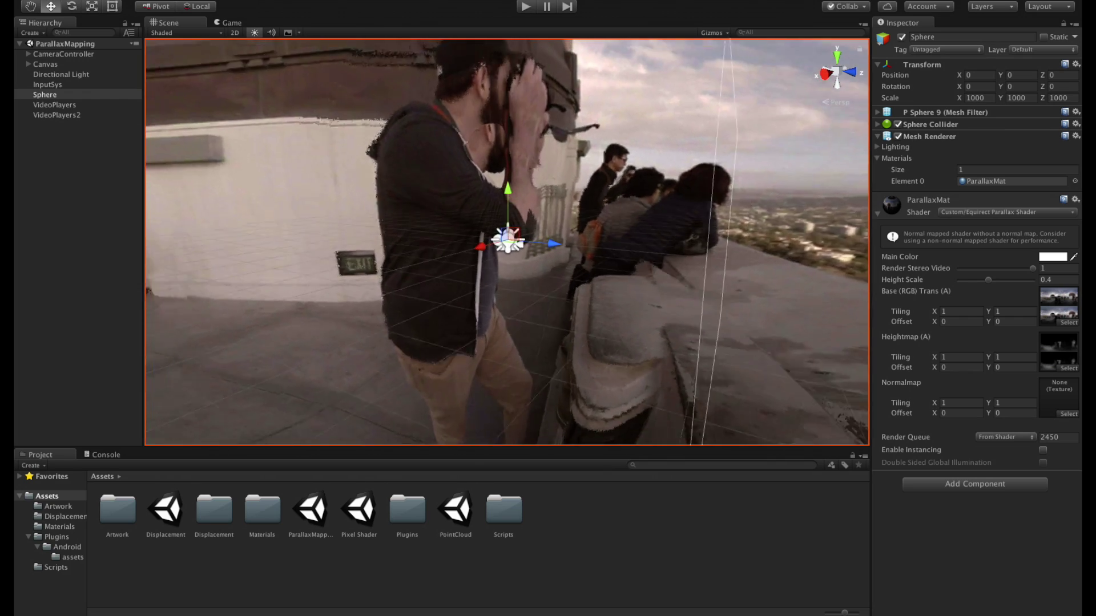
scroll(633, 274, "down", 5)
left_click_drag(514, 240, 610, 297, "alt")
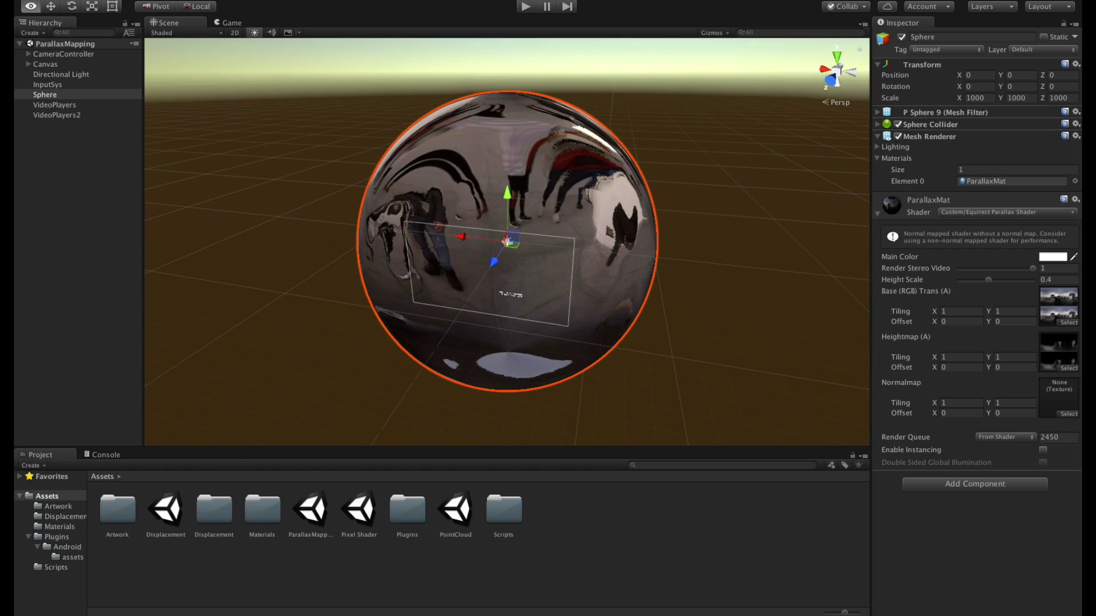
mouse_move(988, 280)
left_mouse_down()
mouse_move(958, 280)
mouse_move(1001, 280)
mouse_move(975, 280)
left_mouse_up()
left_click_drag(628, 257, 467, 257, "alt")
left_click_drag(975, 280, 980, 280)
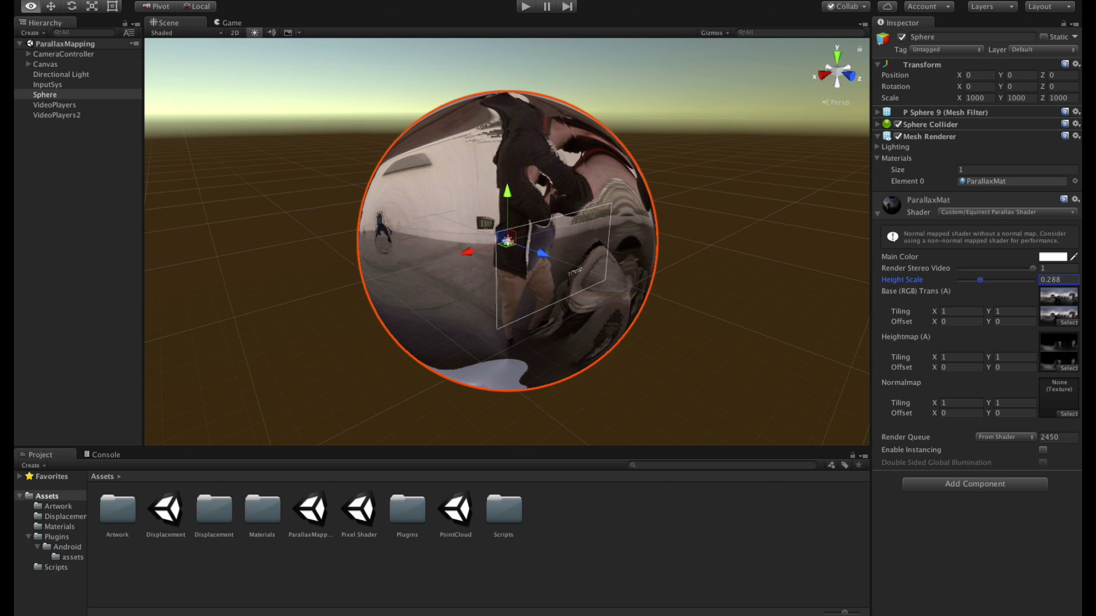
- Open the Displacement scene, frame the whole sphere in the view and select the Sphere object
double_click(165, 507)
left_click_drag(457, 257, 686, 257, "alt")
left_click_drag(506, 239, 577, 240, "alt")
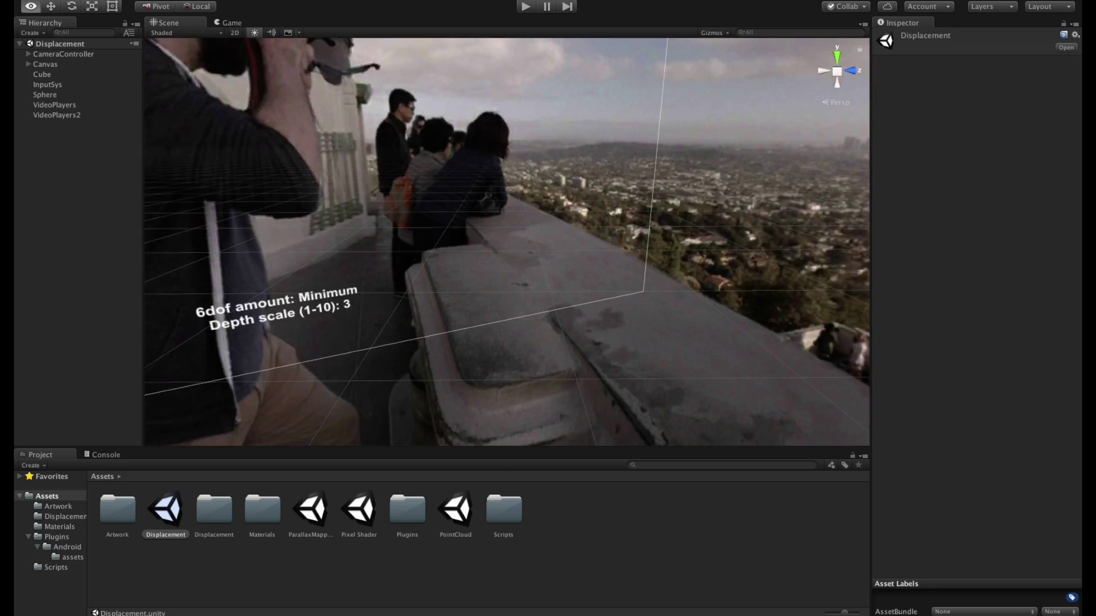
scroll(508, 241, "down", 8)
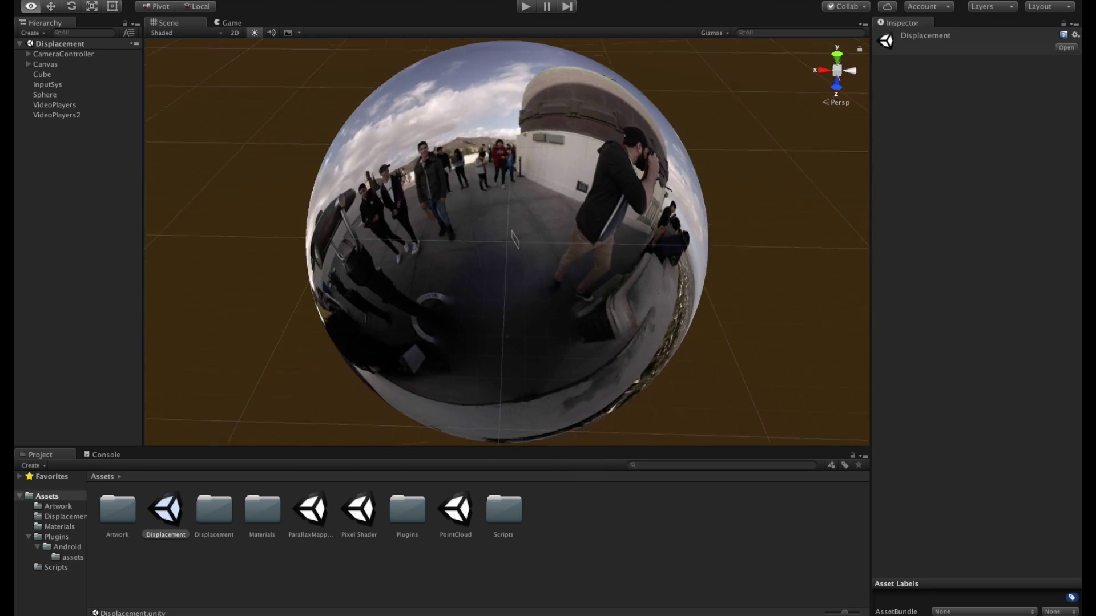
left_click(44, 95)
left_click_drag(507, 228, 507, 273, "alt")
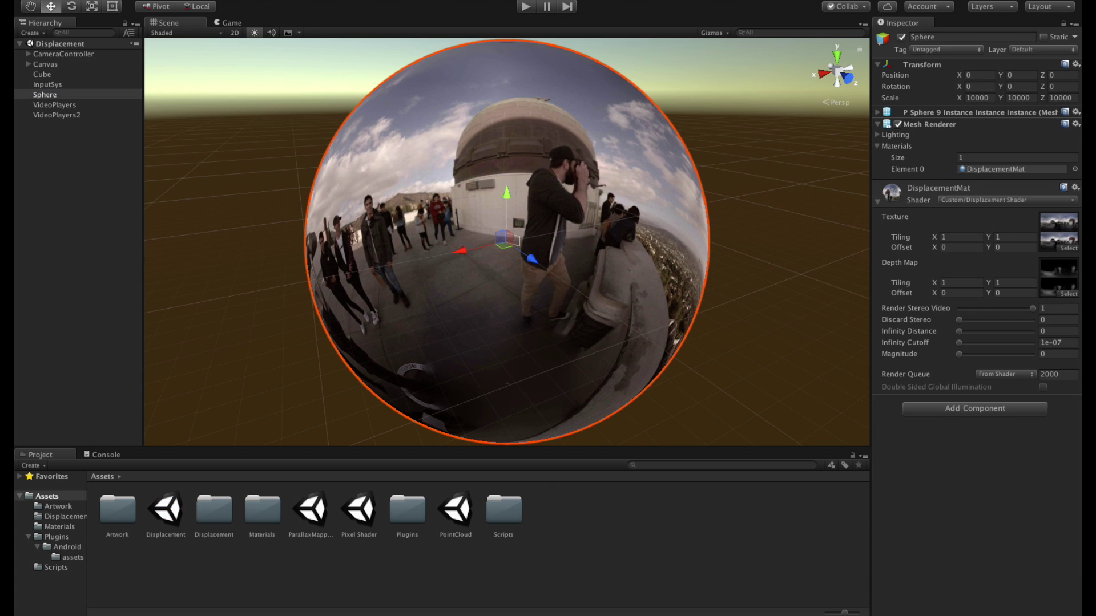
- Examine the shot0005 video and its shot0005_depth depth video in the Artwork folder
left_click(58, 506)
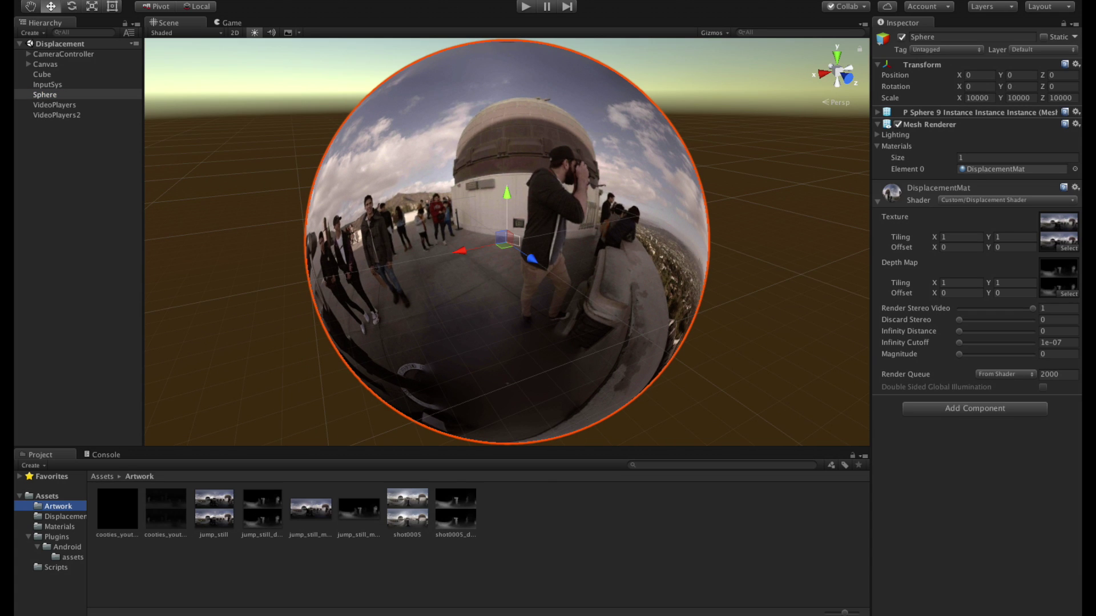
left_click(407, 513)
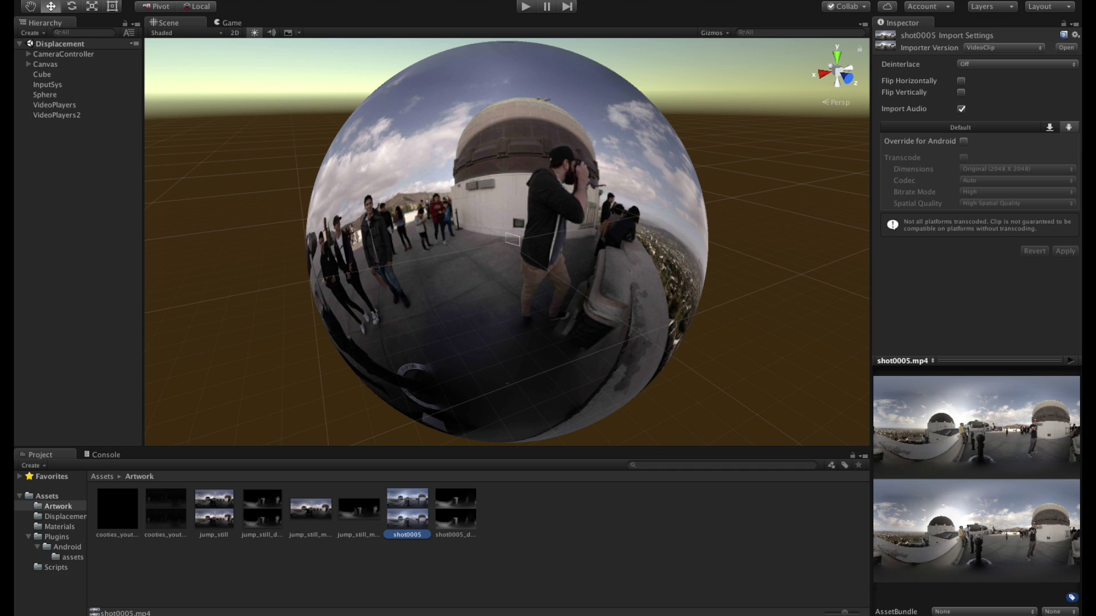
left_click(455, 514)
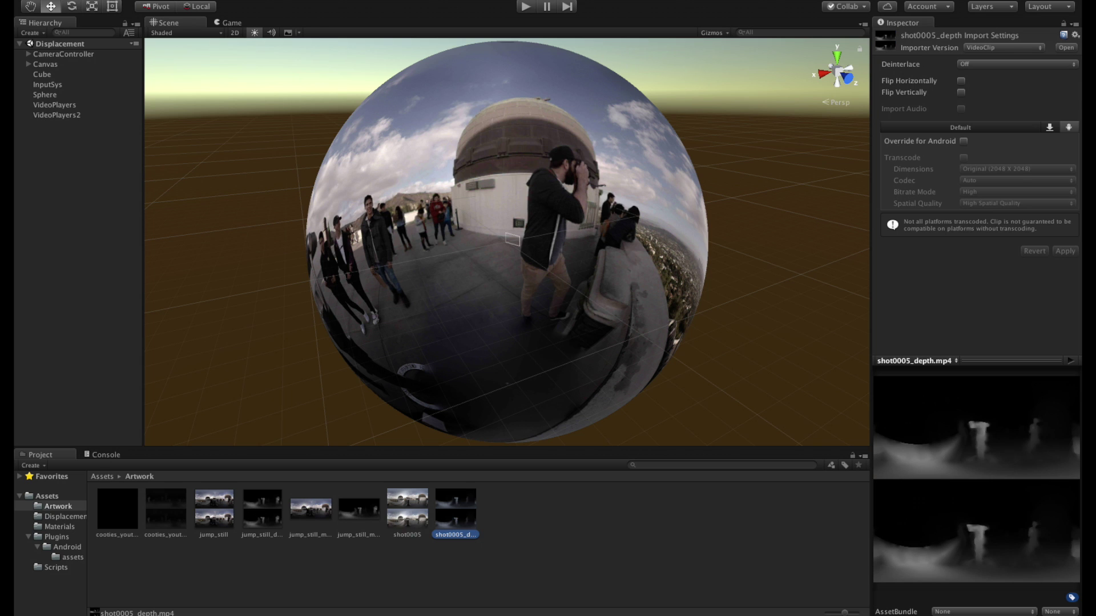
- Try Render Stereo Video at 0 and Discard Stereo at 1 on the Sphere's material, then return them to 1 and 0
left_click(44, 95)
left_click_drag(1032, 308, 958, 308)
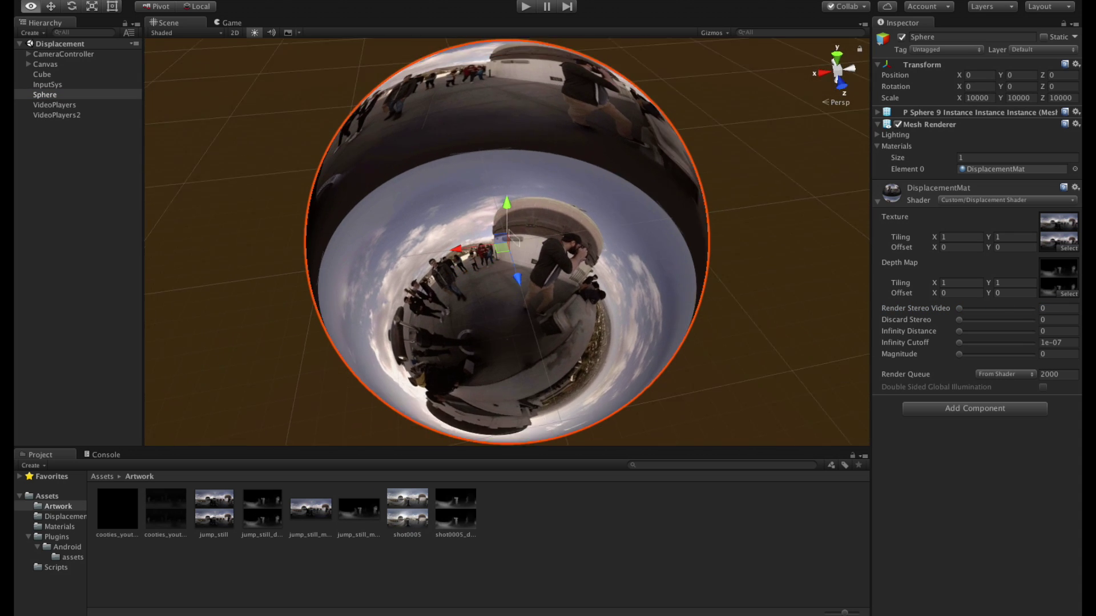
left_click_drag(959, 309, 1032, 309)
left_click_drag(514, 342, 558, 342, "alt")
mouse_move(1033, 309)
left_mouse_down()
mouse_move(959, 308)
mouse_move(1033, 320)
left_mouse_up()
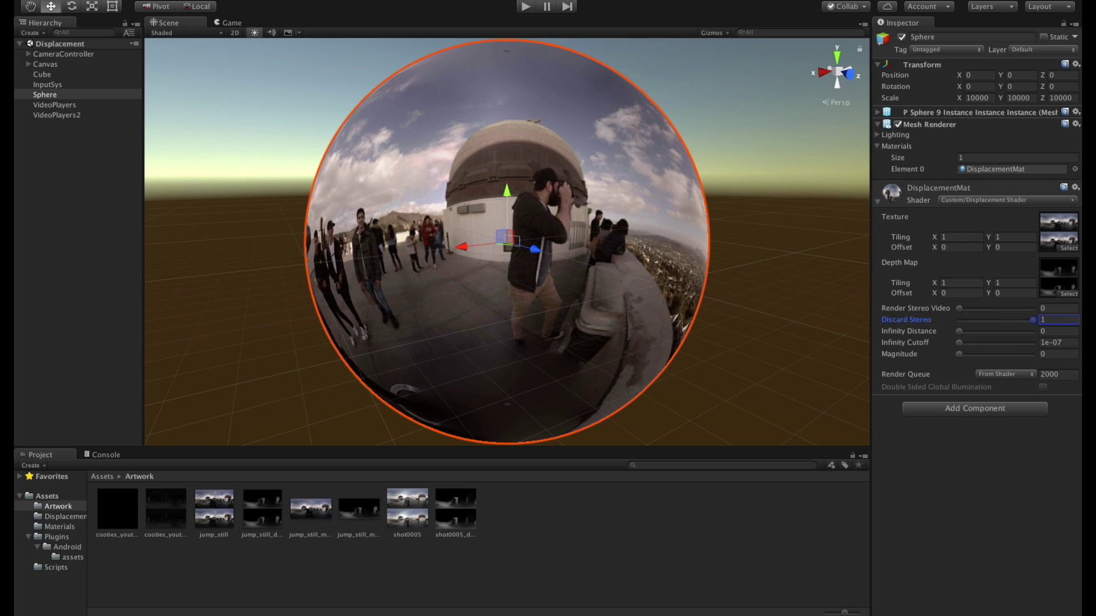
mouse_move(959, 308)
left_mouse_down()
mouse_move(1033, 308)
mouse_move(980, 319)
mouse_move(1032, 320)
mouse_move(958, 320)
left_mouse_up()
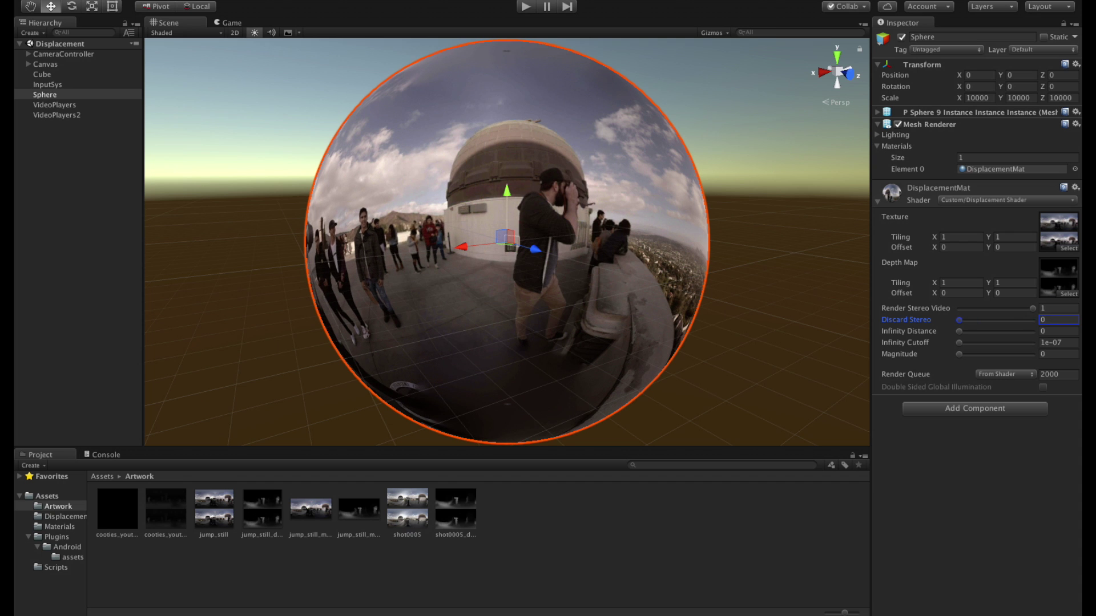
- Set the Magnitude of DisplacementMat to 2 with the view inside the sphere facing the man with the camera
scroll(507, 242, "up", 10)
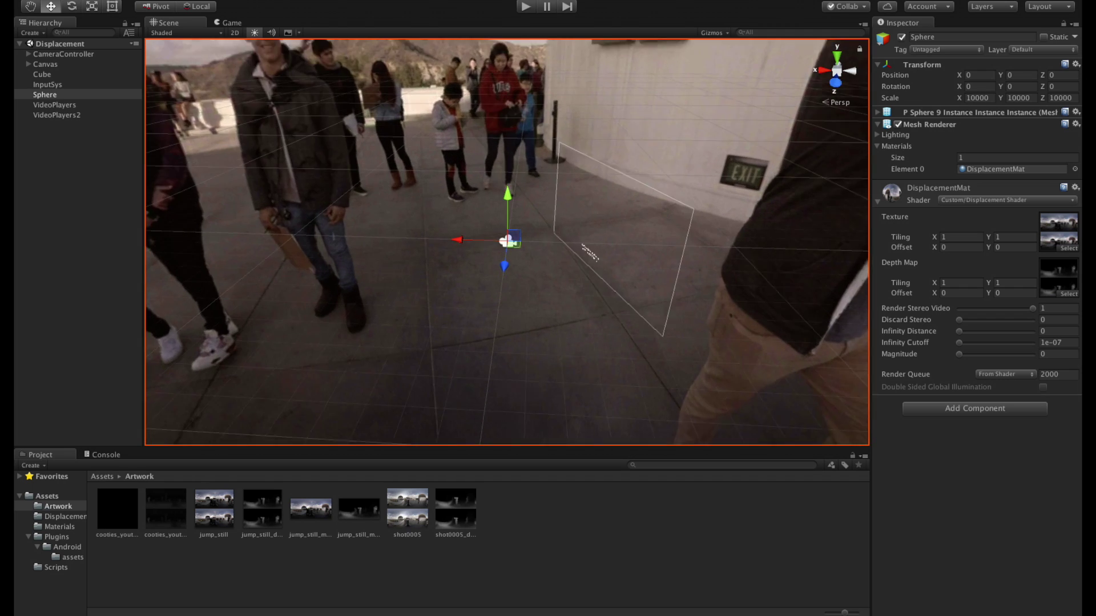
scroll(507, 243, "up", 5)
right_click_drag(507, 243, 530, 150)
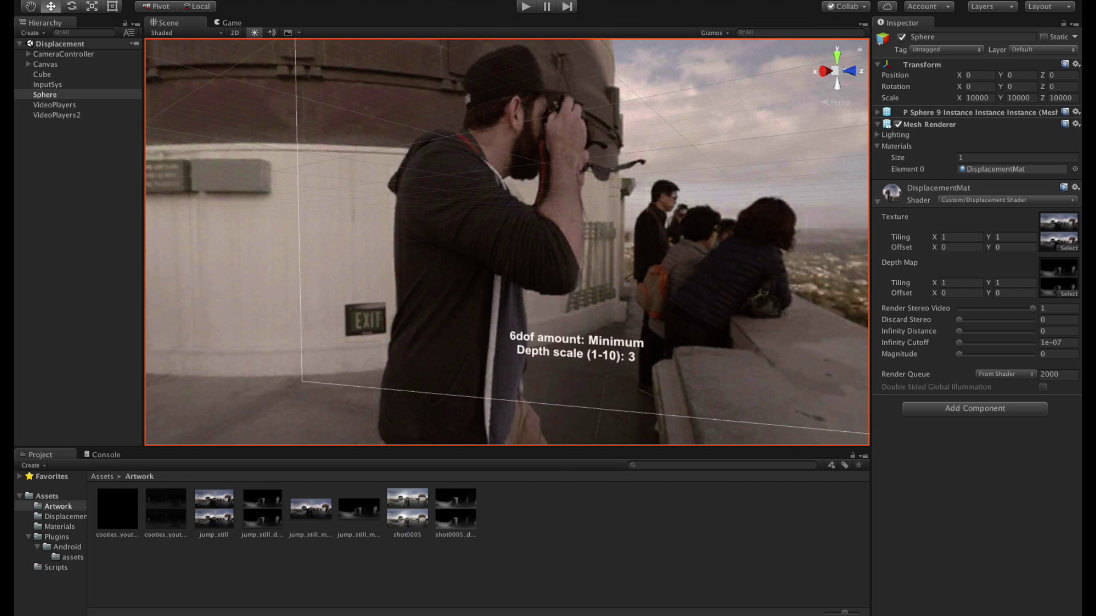
left_click(1057, 354)
type("1.79")
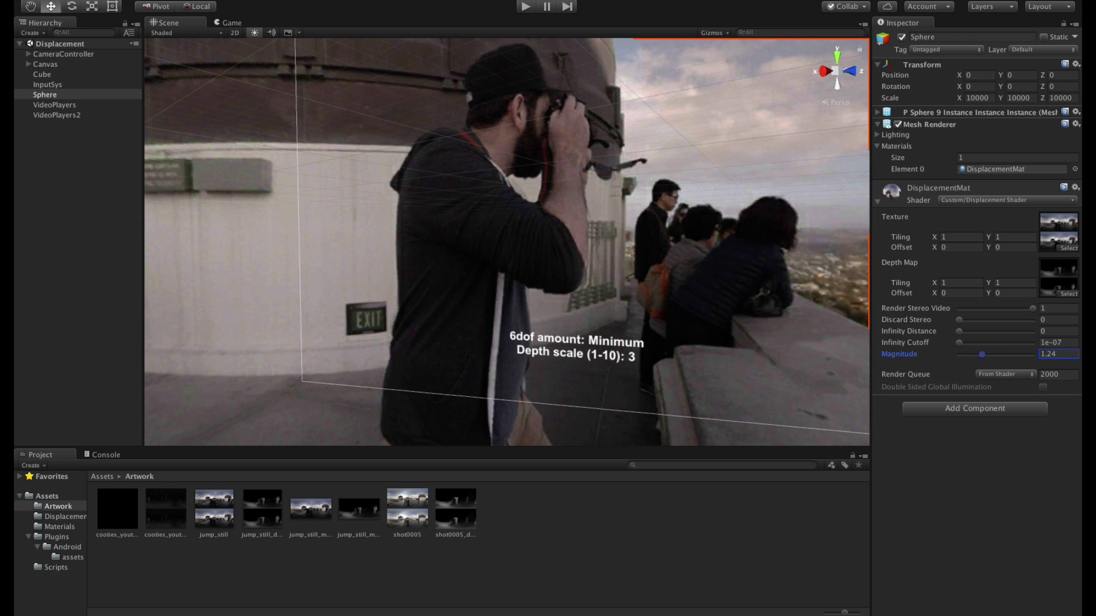
key("BackSpace")
key("BackSpace")
key("BackSpace")
key("BackSpace")
type("2")
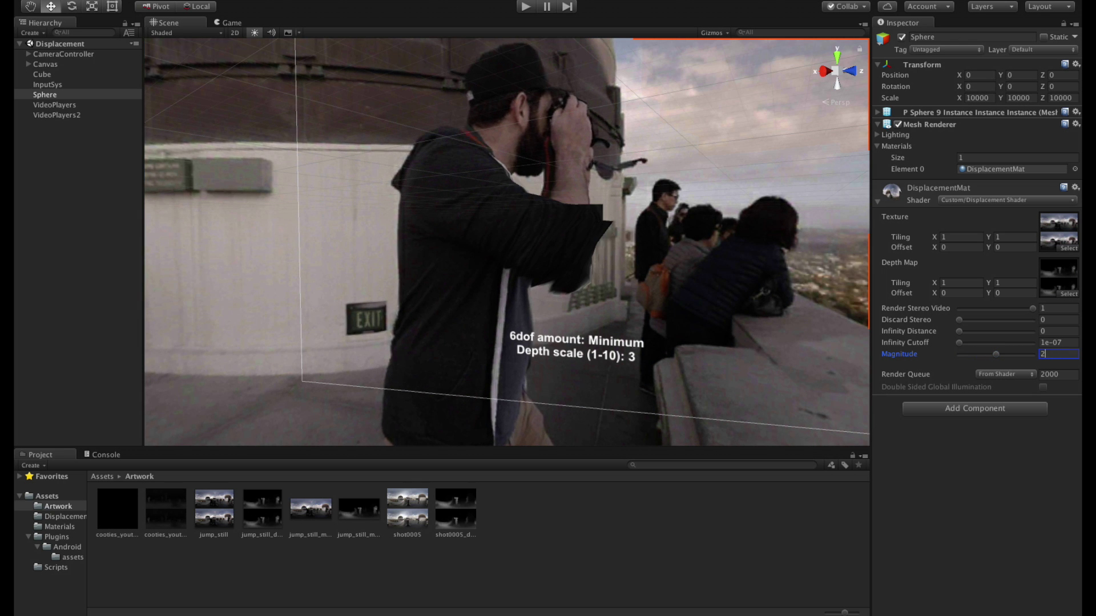
key("Return")
- Examine the displaced geometry around the people from inside the sphere and the whole Sphere from outside
key("q")
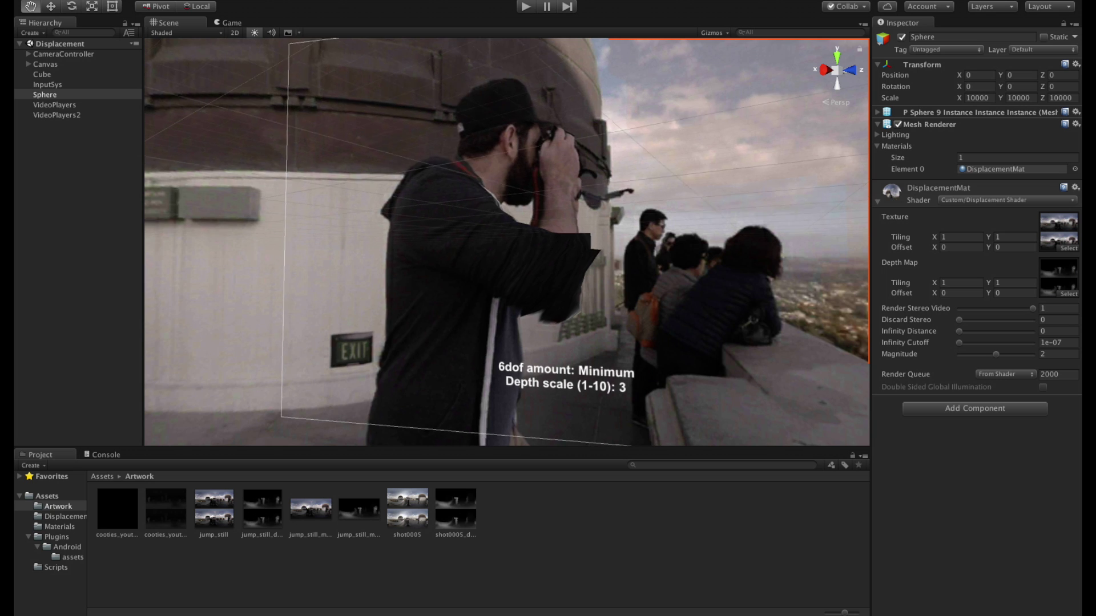
scroll(506, 243, "up", 3)
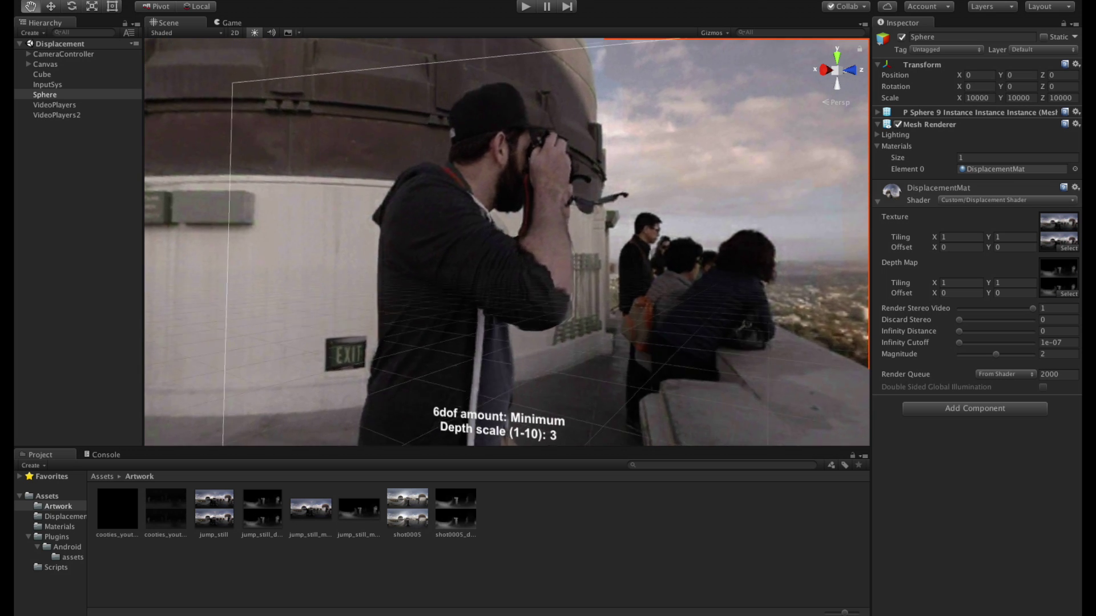
left_click_drag(506, 242, 743, 228, "alt")
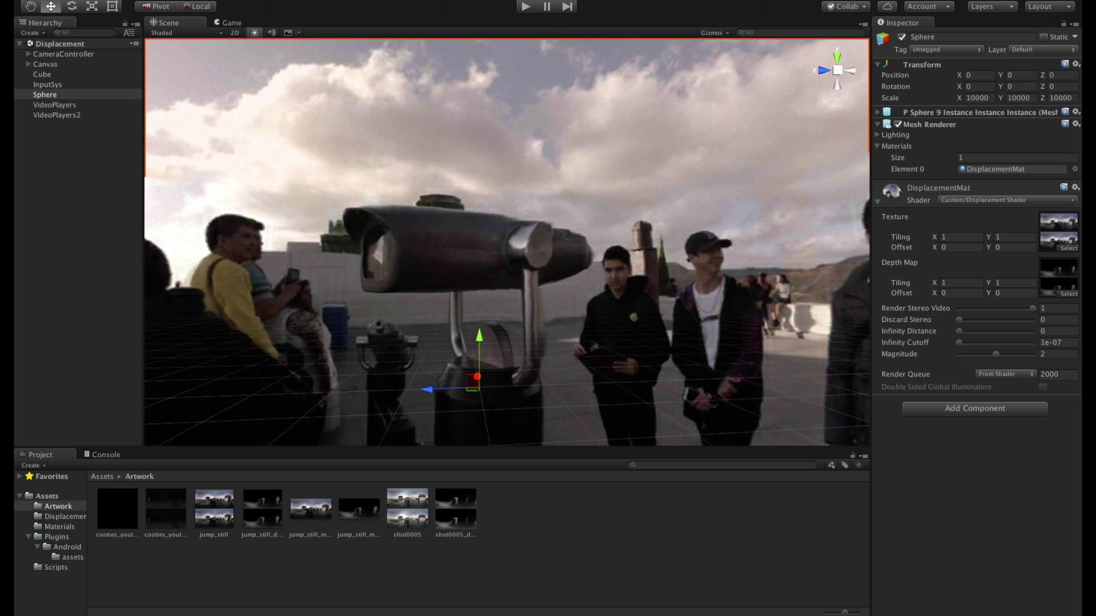
scroll(507, 243, "up", 3)
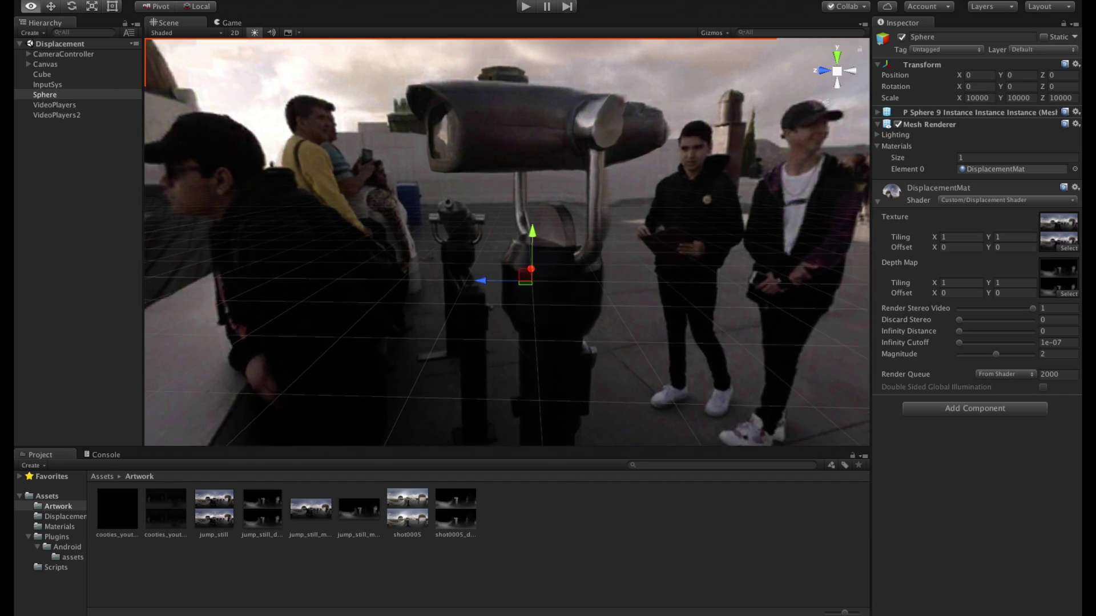
left_click_drag(506, 242, 866, 246, "alt")
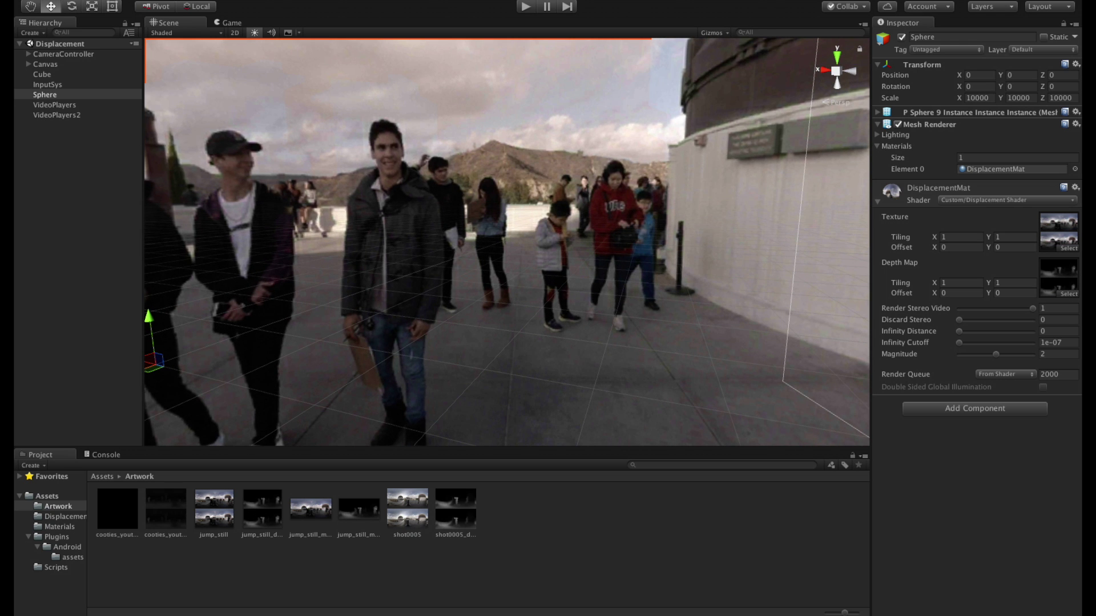
key("f")
scroll(506, 243, "up", 5)
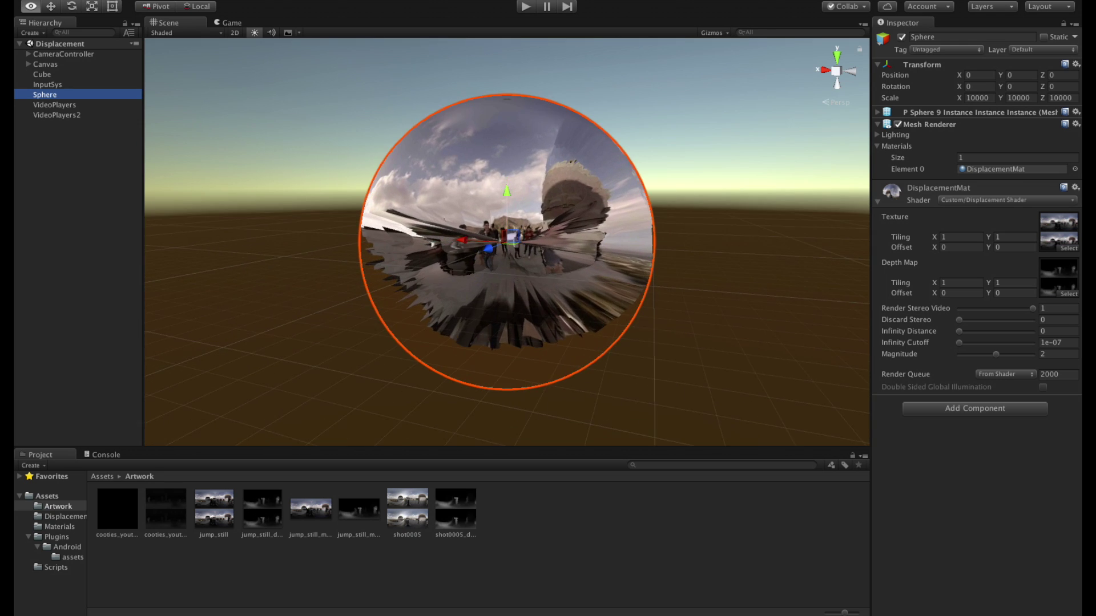
left_click_drag(507, 242, 506, 248, "alt")
scroll(507, 242, "up", 3)
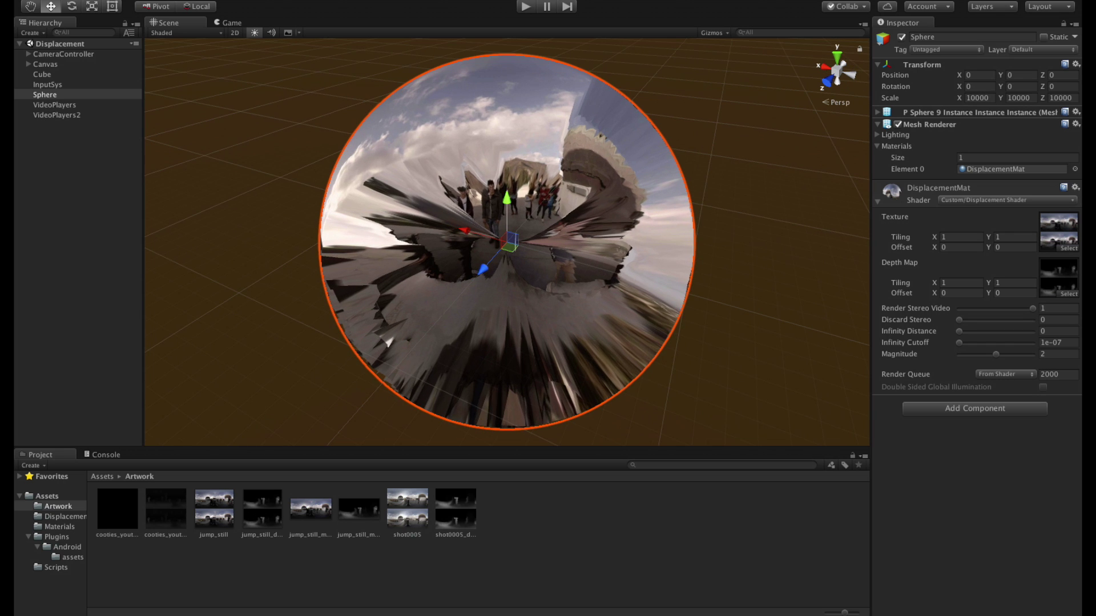
- Try Magnitude values of 1.1 and 0 on DisplacementMat, and settle on 0.9
mouse_move(996, 354)
left_mouse_down()
mouse_move(967, 355)
mouse_move(979, 355)
left_mouse_up()
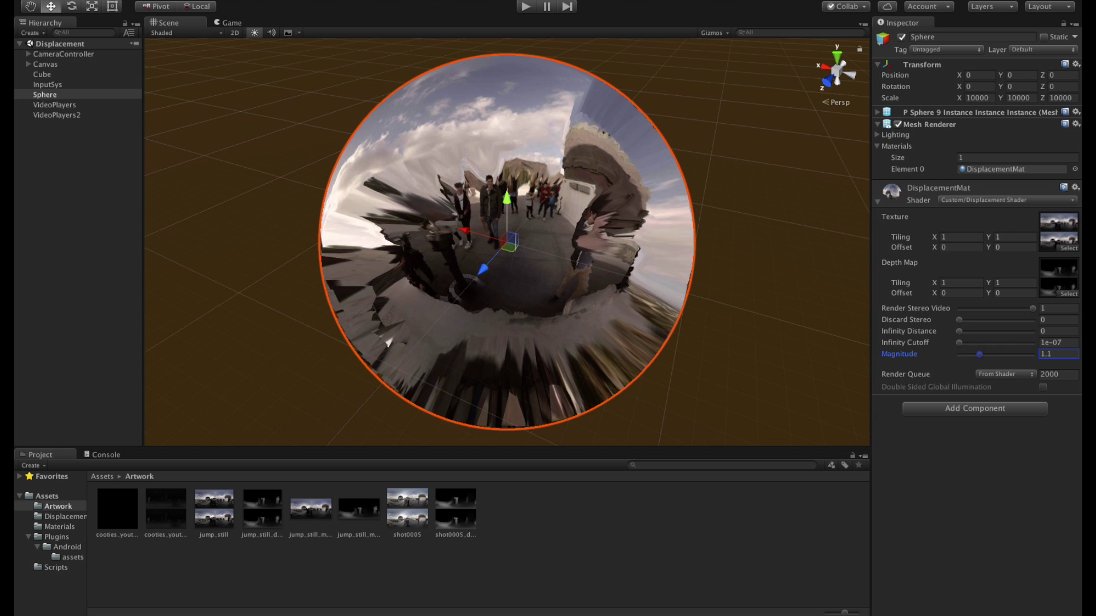
left_click_drag(506, 242, 677, 264, "alt")
left_click(1059, 354)
type("0")
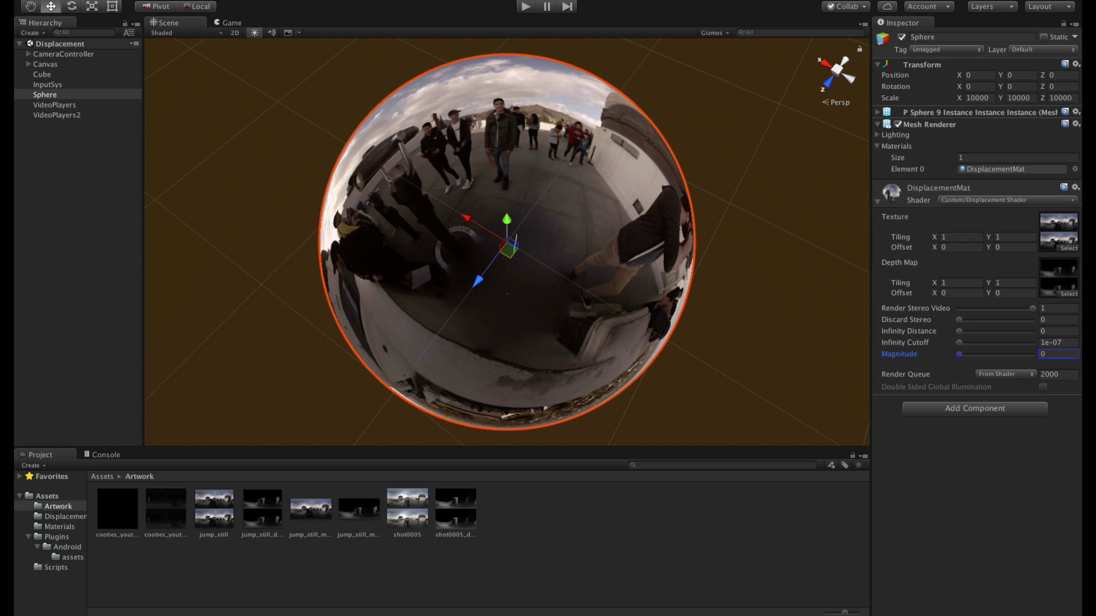
type(".31")
key("BackSpace")
key("BackSpace")
type("9")
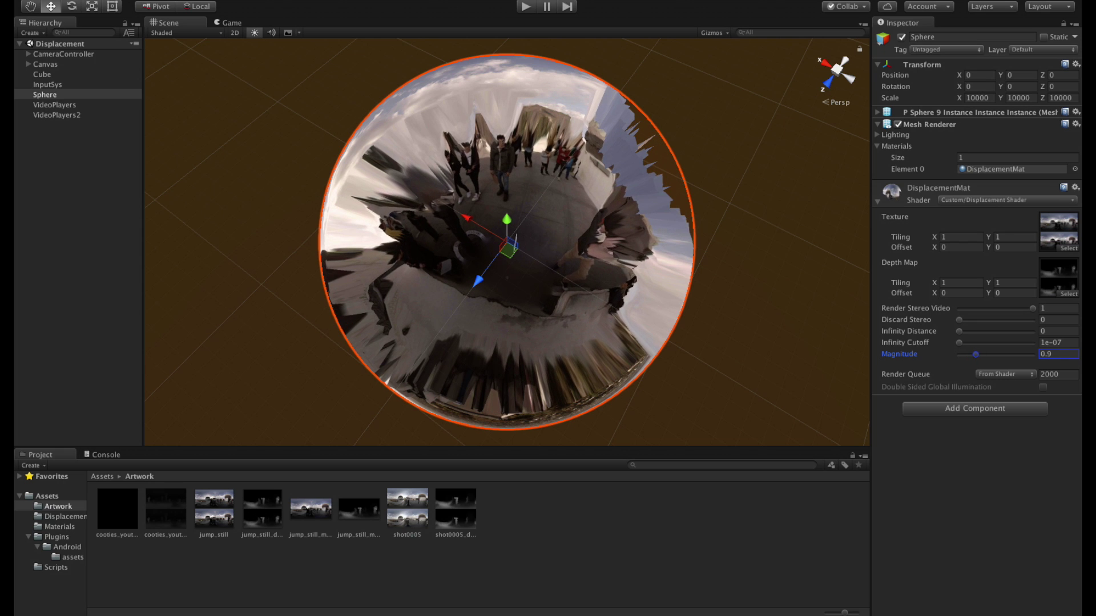
- Examine the weaker displacement on the Sphere from outside and from its centre, ending at the man beside the parapet
left_click_drag(676, 264, 694, 268, "alt")
scroll(506, 242, "up", 10)
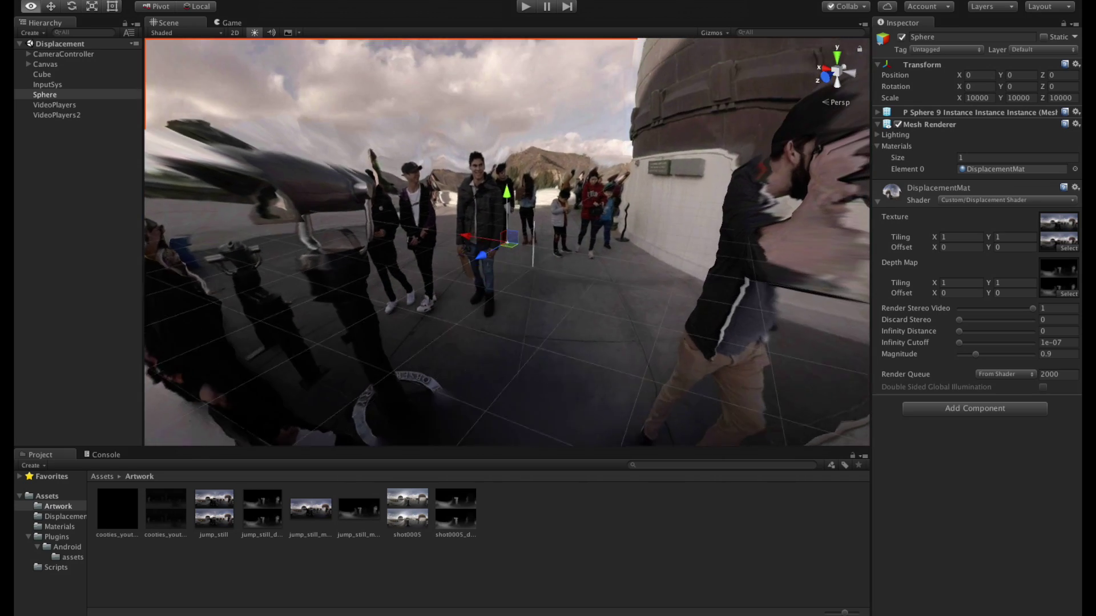
left_click_drag(506, 242, 599, 210, "alt")
key("f")
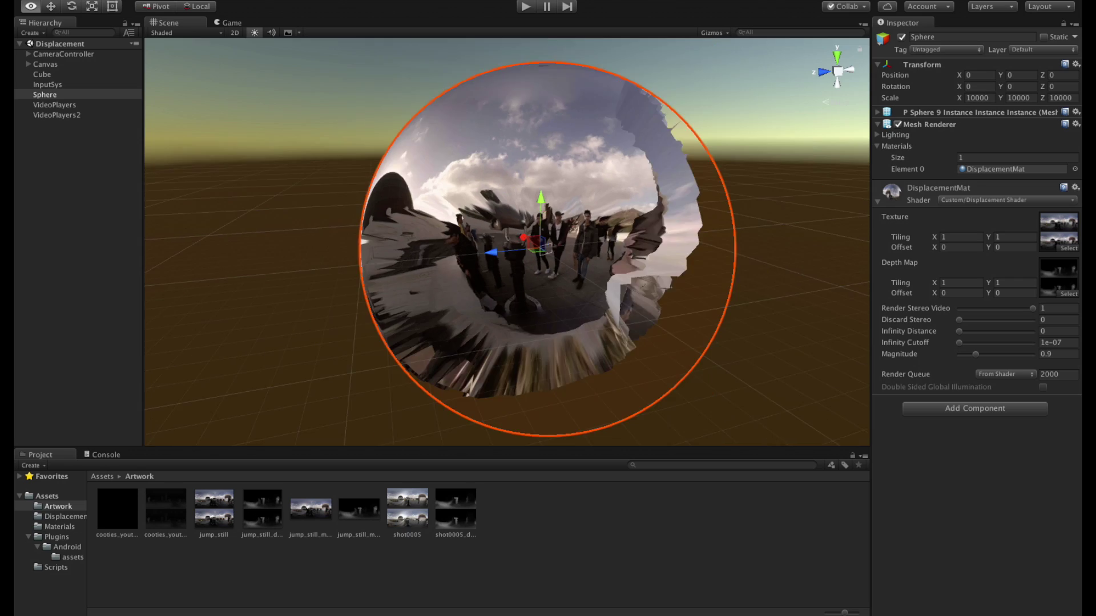
left_click_drag(600, 209, 508, 205, "alt")
double_click(45, 95)
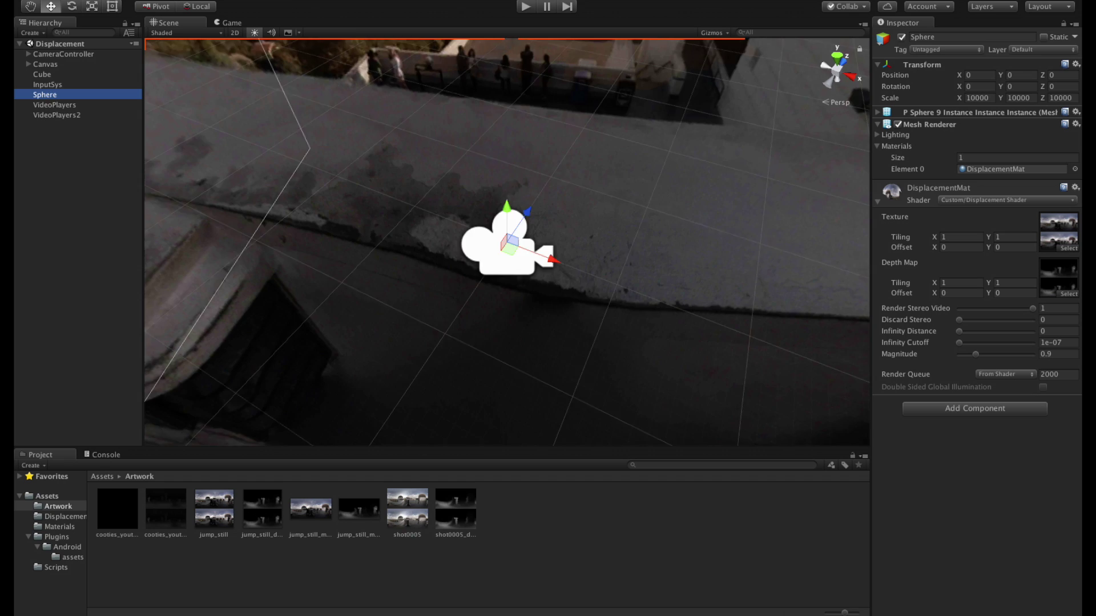
left_click_drag(507, 241, 542, 328, "alt")
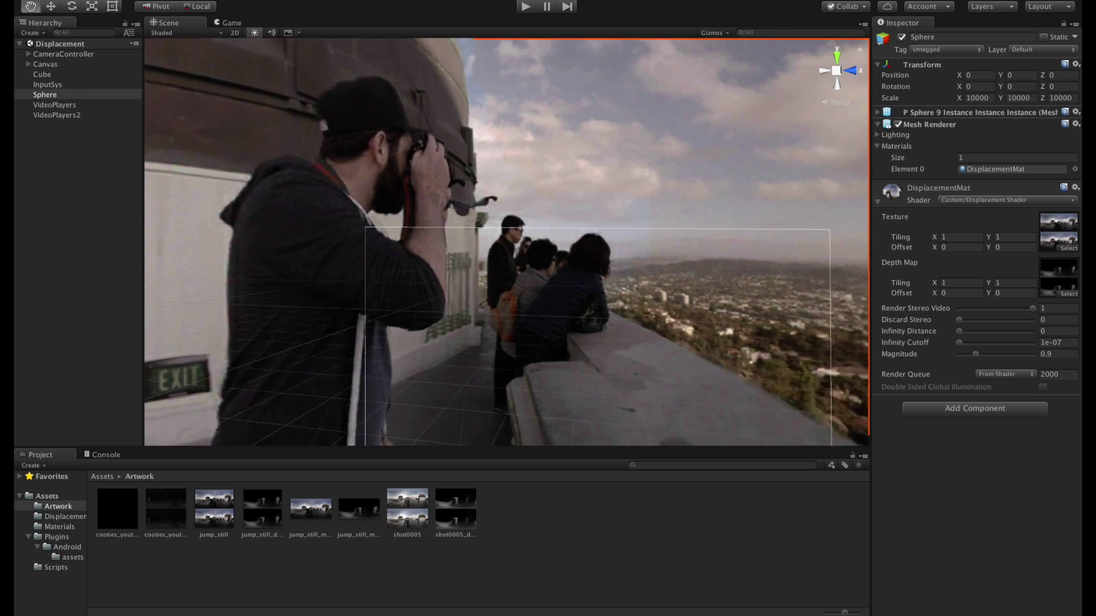
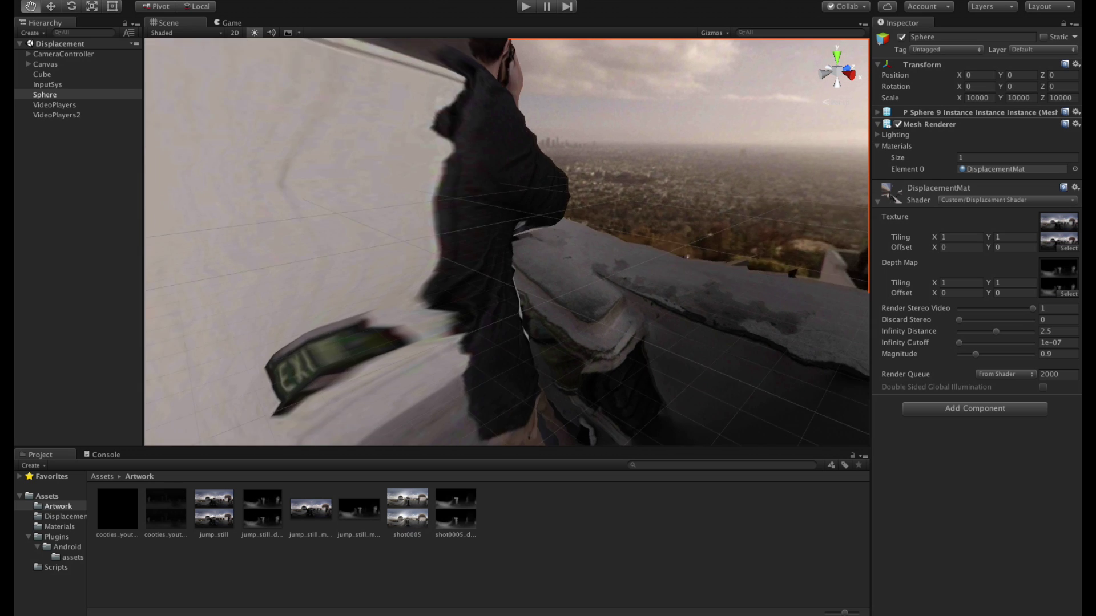
- Try Infinity Distance values of 3 and 0 on DisplacementMat with the camera man in view, and set it back to 3
right_click_drag(513, 240, 400, 240)
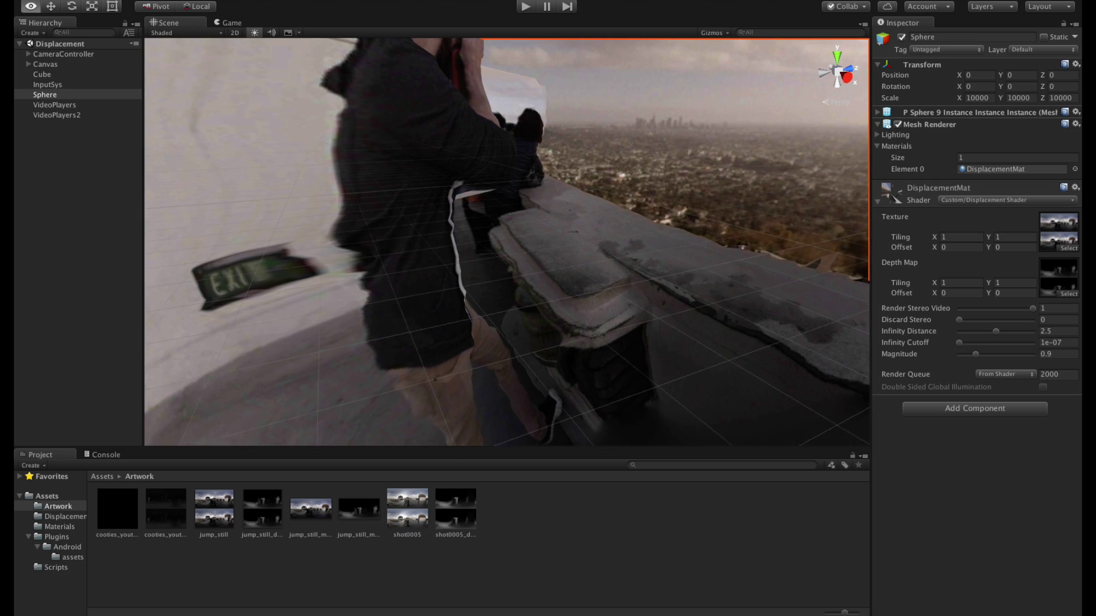
right_click_drag(399, 240, 514, 239)
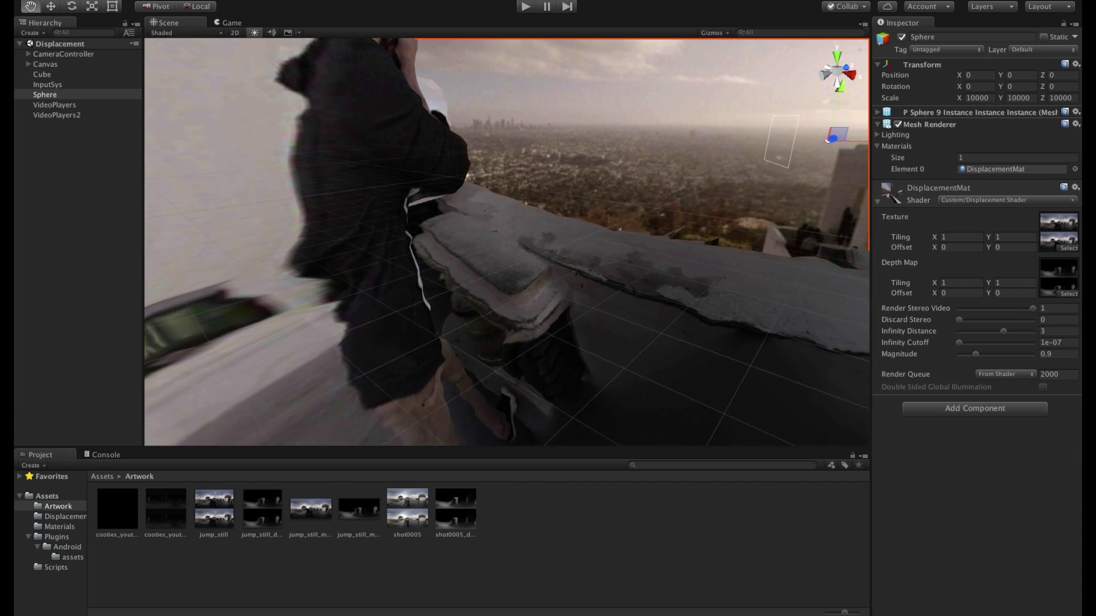
right_click_drag(514, 239, 342, 239)
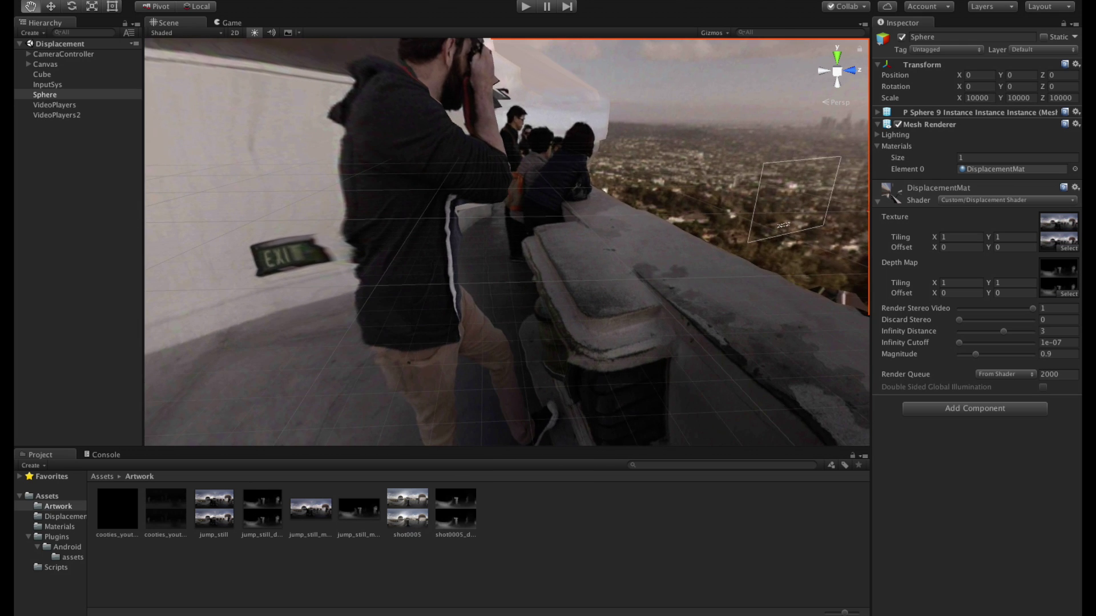
left_click_drag(1003, 331, 959, 331)
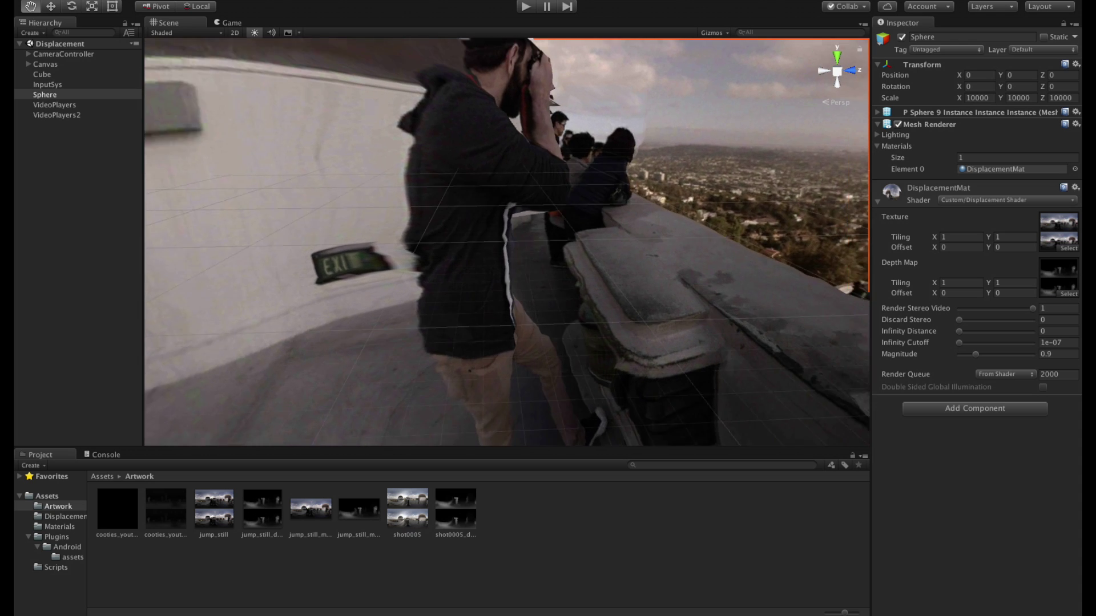
key("w")
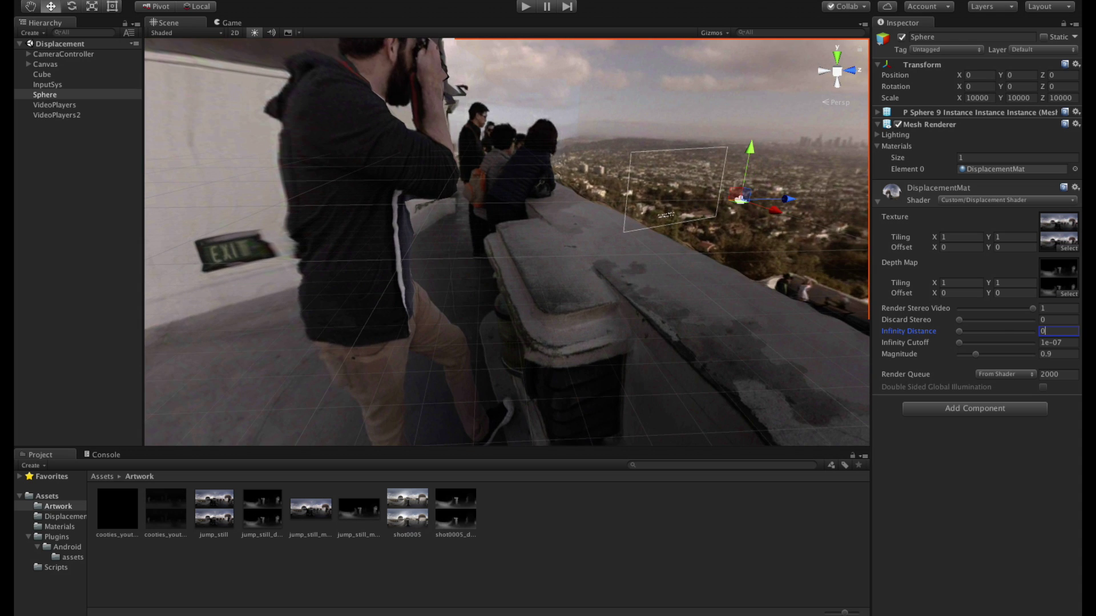
type("3")
- Vary the Infinity Distance of DisplacementMat between 0.09 and 3 with the Sphere viewed from outside, and settle on 2.5
mouse_move(507, 242)
left_mouse_down("alt")
mouse_move(553, 224)
mouse_move(496, 229)
mouse_move(511, 227)
mouse_move(488, 240)
left_mouse_up("alt")
scroll(502, 231, "down", 3)
scroll(506, 240, "down", 5)
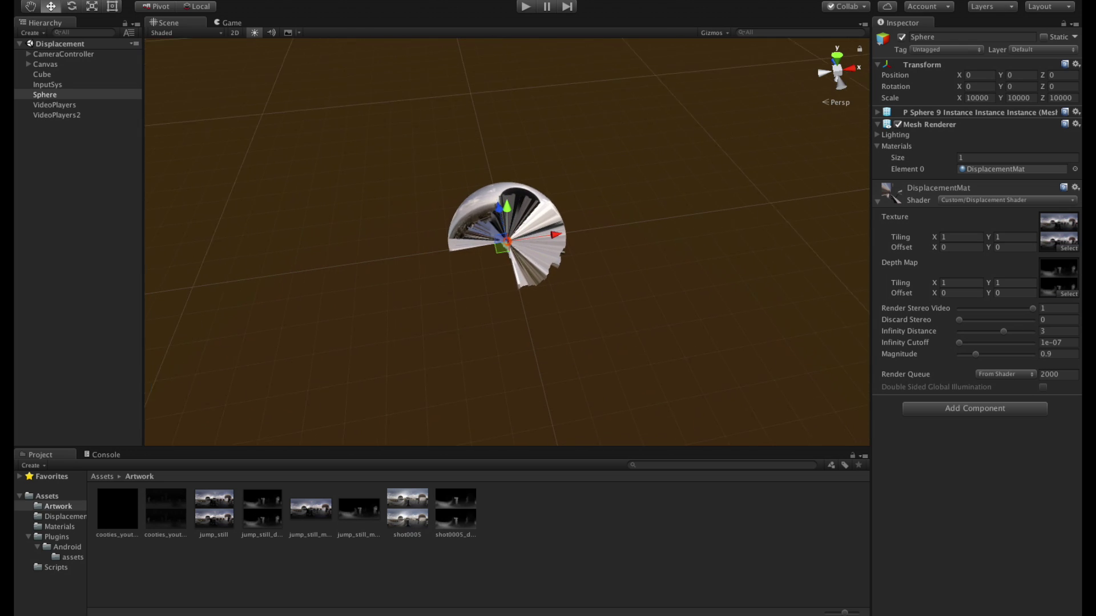
left_click_drag(1003, 331, 988, 331)
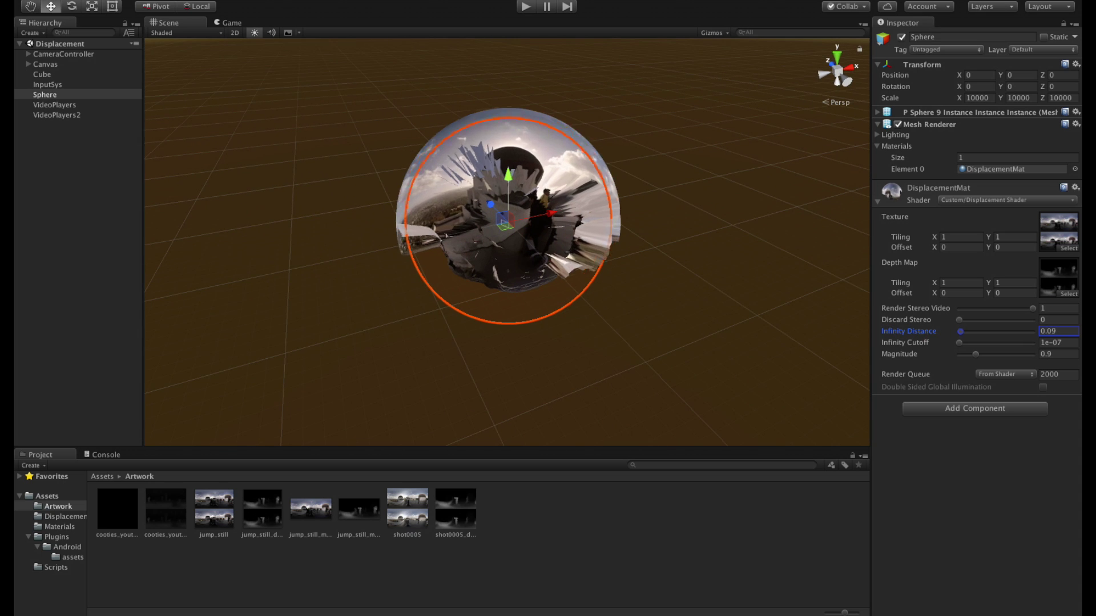
left_click_drag(964, 331, 986, 331)
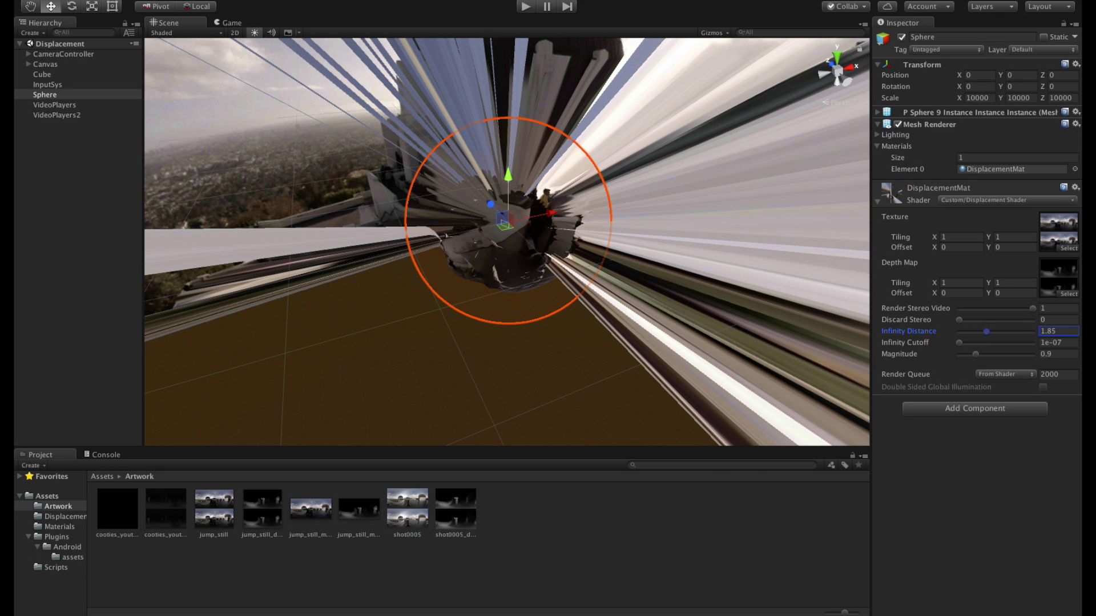
type("3")
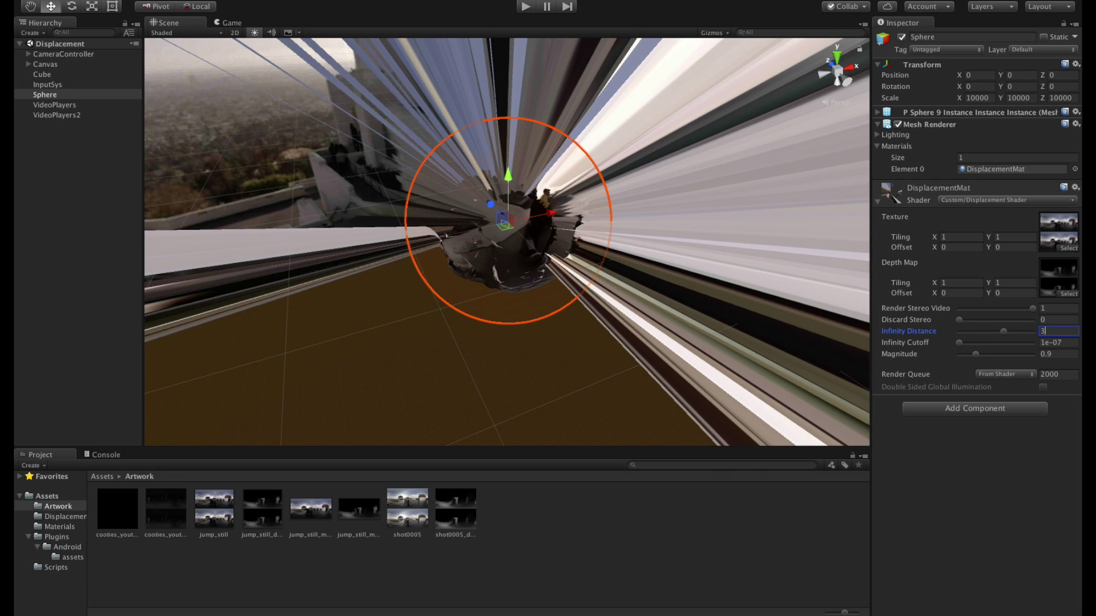
key("BackSpace")
type("2.5")
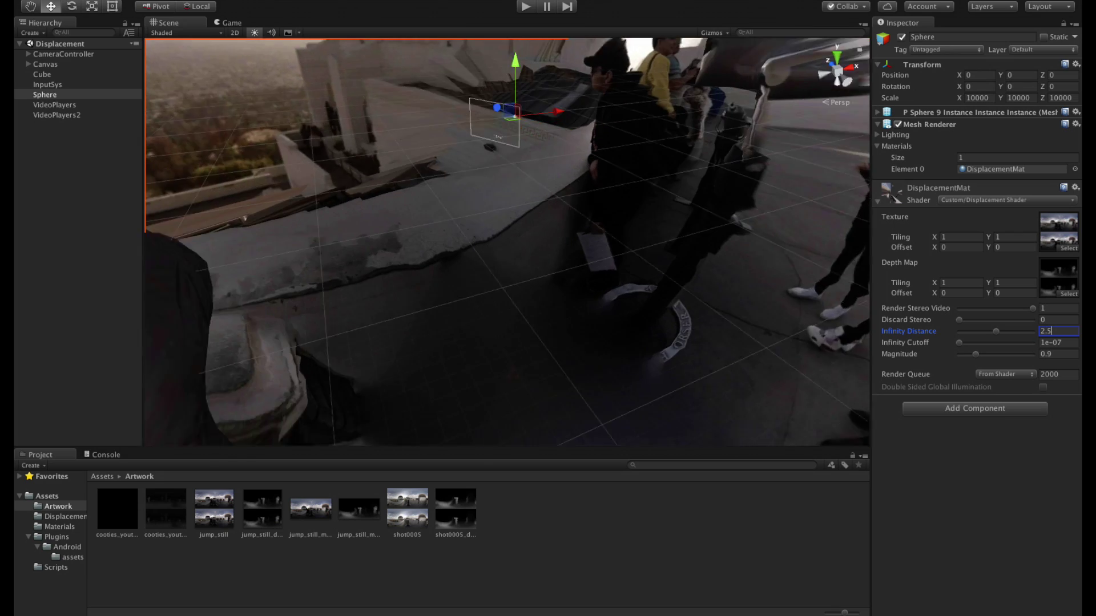
- Try Infinity Cutoff values of 0.0021, 0.0159 and 0.0095 on DisplacementMat, and reduce it to 0
left_click_drag(506, 242, 411, 274, "alt")
scroll(507, 242, "down", 10)
left_click(1057, 342)
type("0.0036")
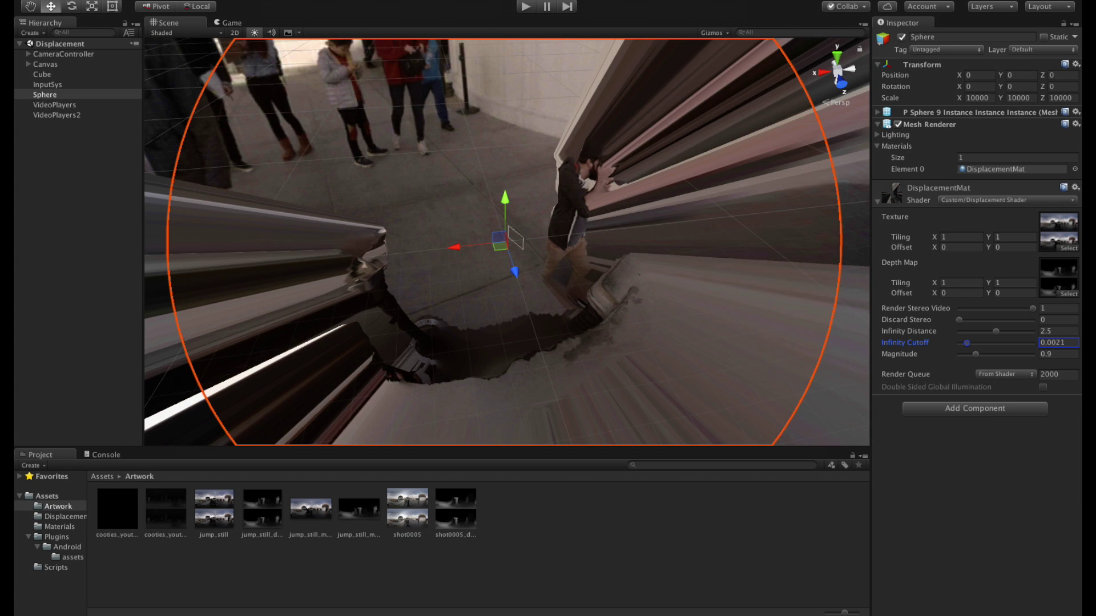
key("BackSpace")
key("BackSpace")
key("BackSpace")
type("186")
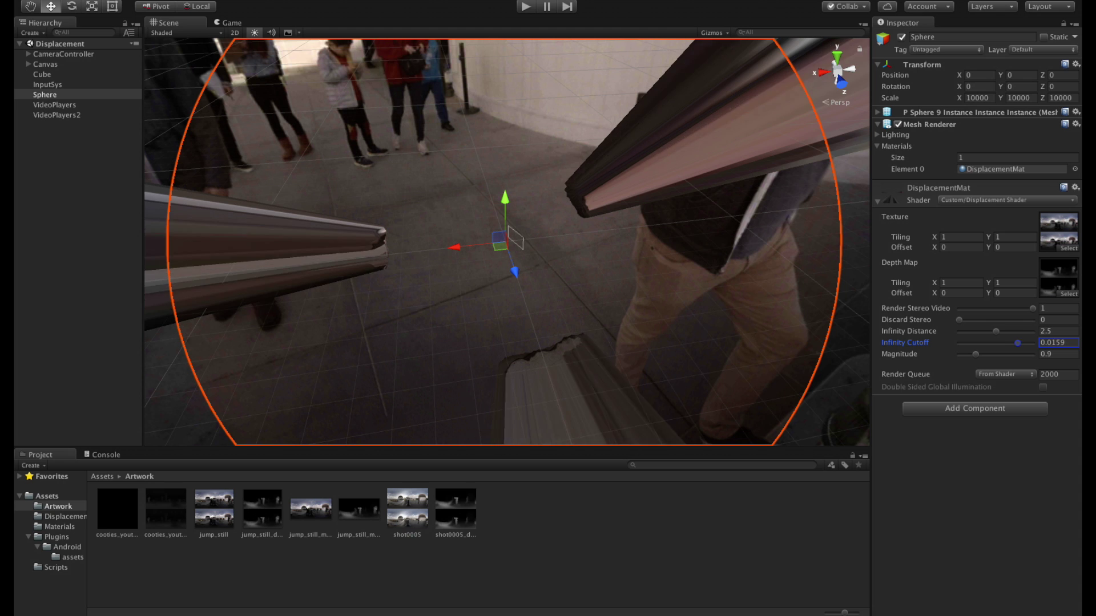
key("BackSpace")
type("026")
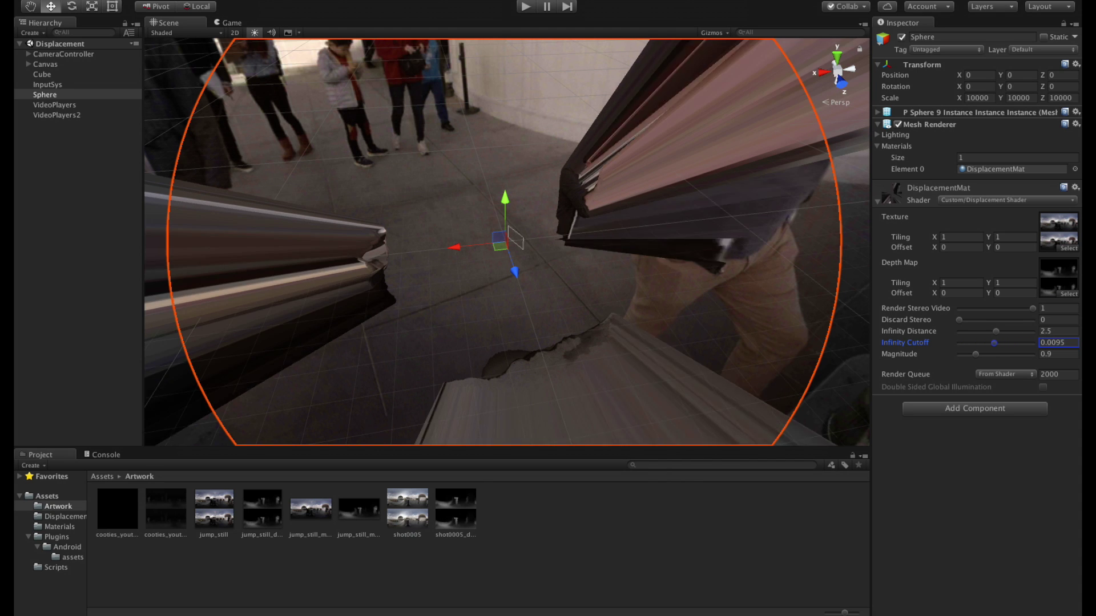
key("BackSpace")
key("BackSpace")
key("BackSpace")
key("BackSpace")
key("BackSpace")
- Try an Infinity Cutoff of 0.0002 on DisplacementMat, and settle on 0.0000001 while viewing the scene from inside the Sphere
left_click_drag(400, 240, 684, 240, "alt")
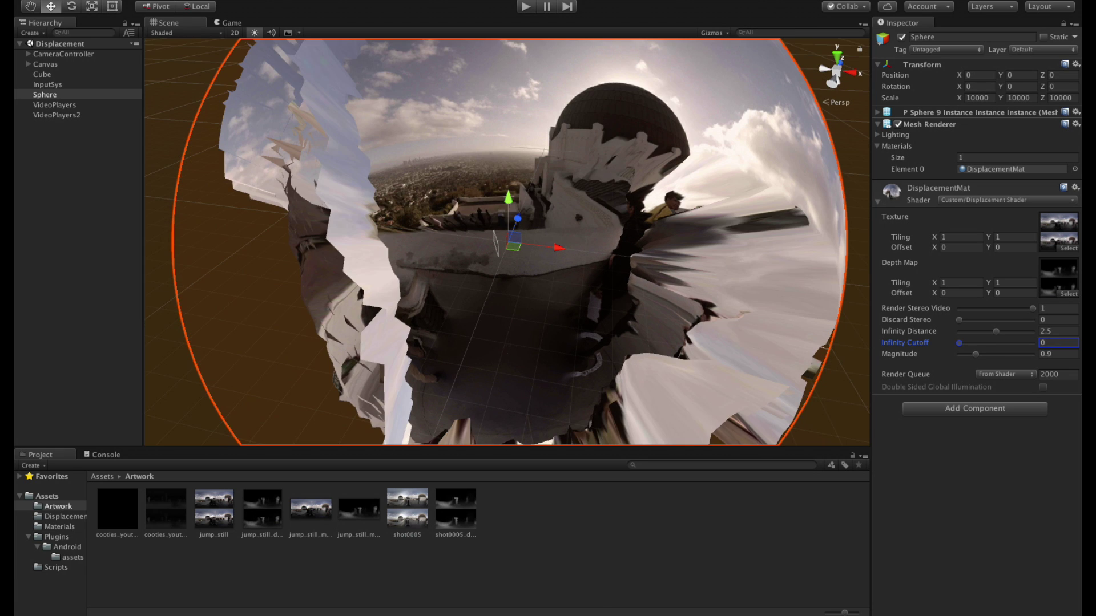
type(".0002")
left_click_drag(508, 240, 494, 188, "alt")
key("BackSpace")
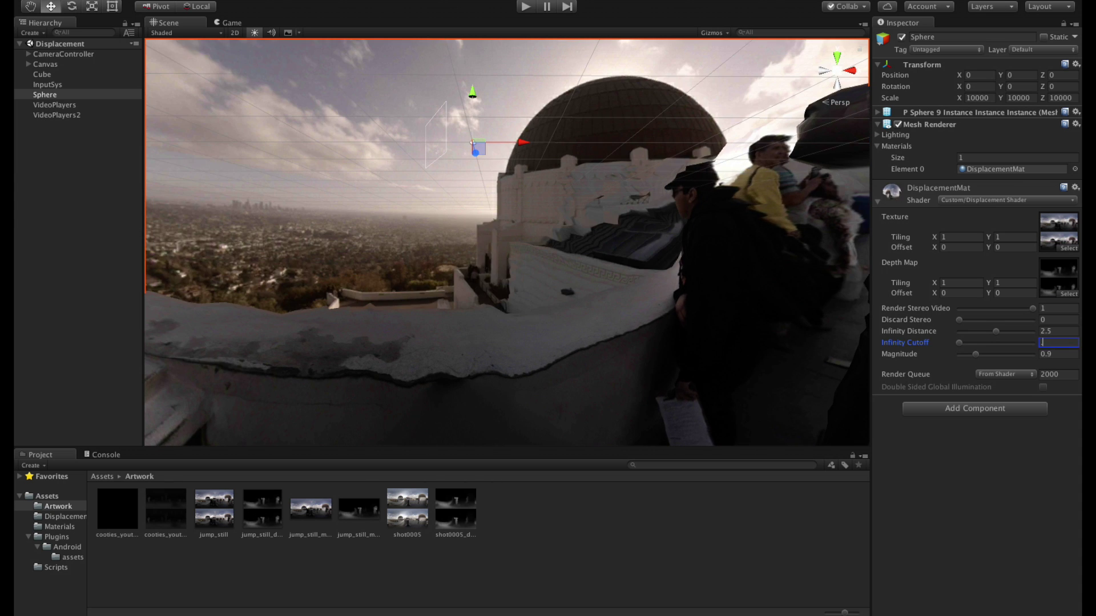
type(".0000001")
left_click_drag(494, 188, 399, 202, "alt")
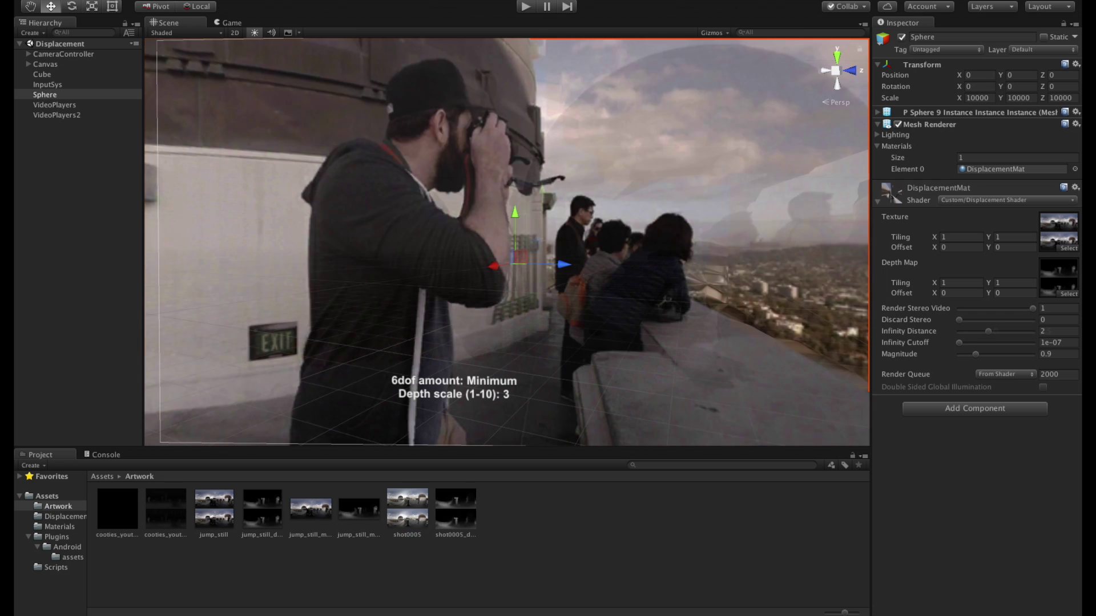
- Run the scene, examine the displaced Sphere geometry around the people in the Scene view, and stop playback
key("ctrl+p")
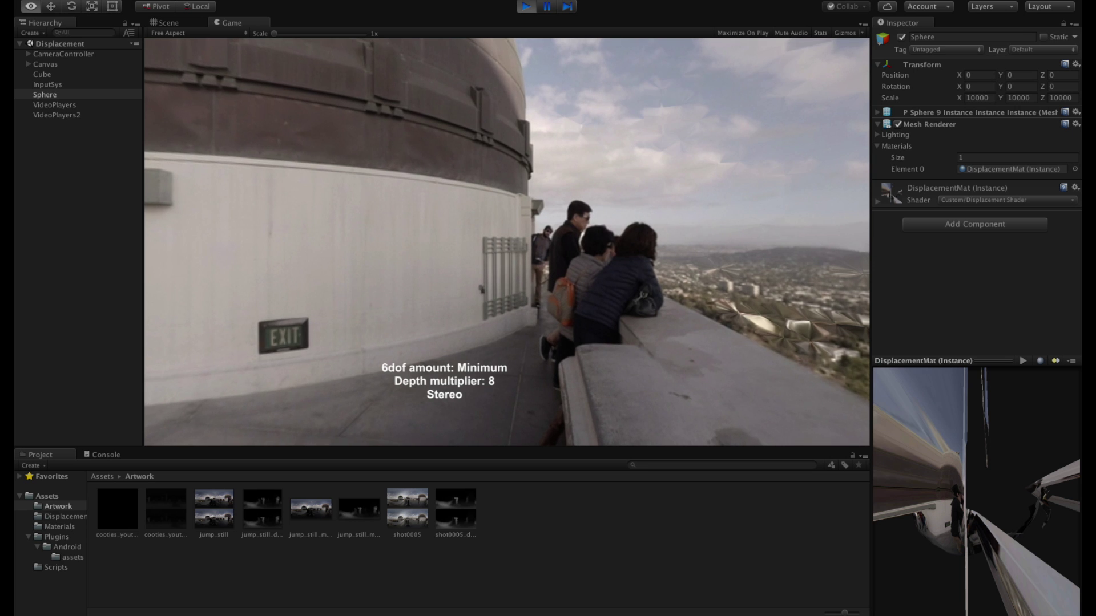
key("ctrl+1")
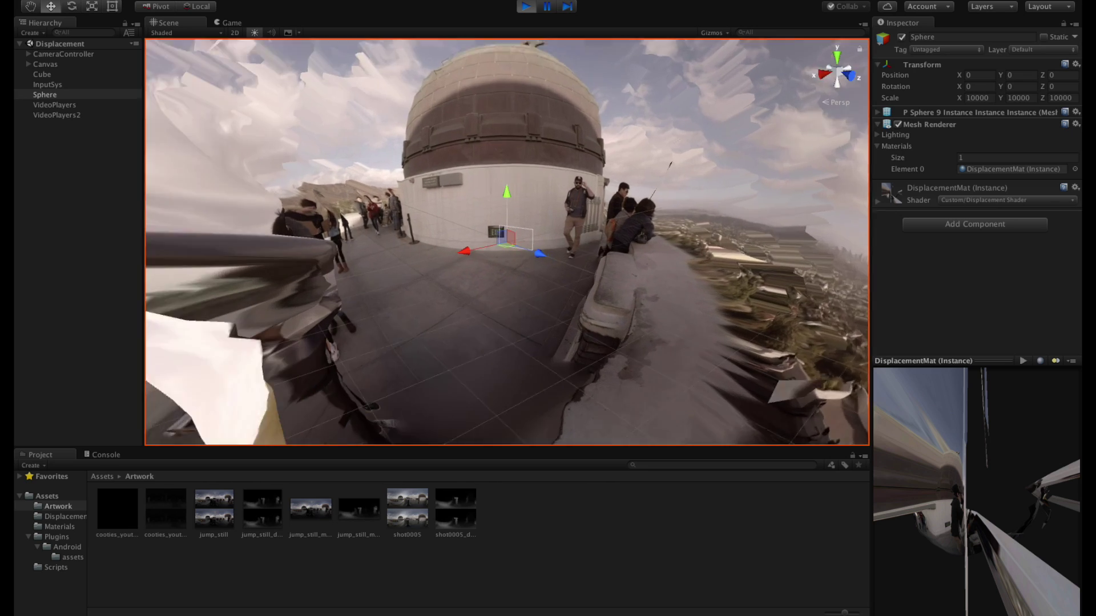
left_click_drag(399, 285, 622, 382, "alt")
middle_click_drag(622, 382, 528, 410)
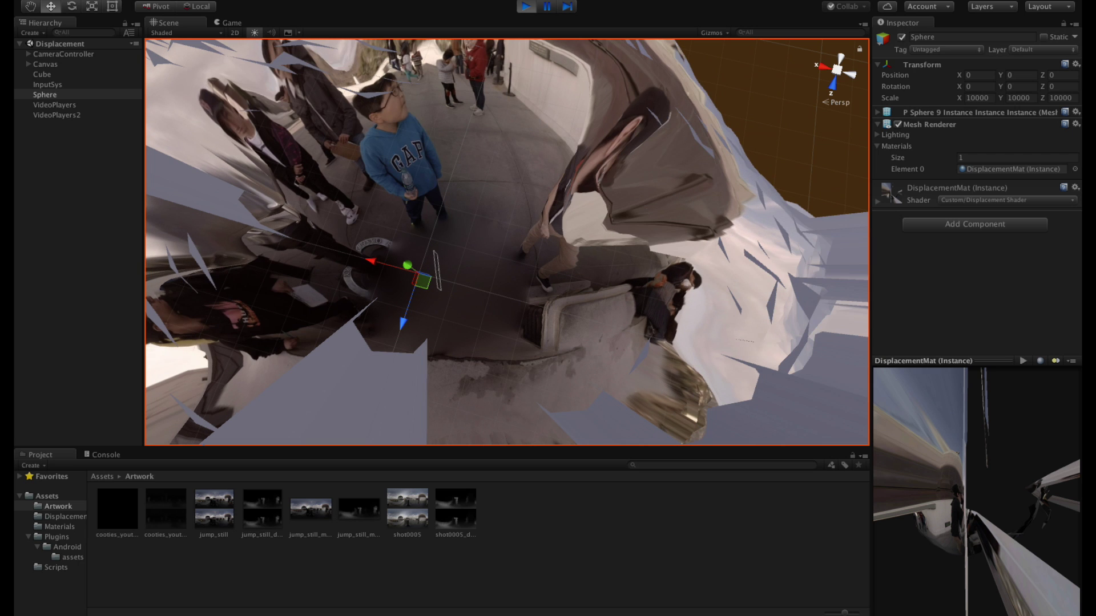
left_click_drag(527, 411, 511, 296, "alt")
key("ctrl+p")
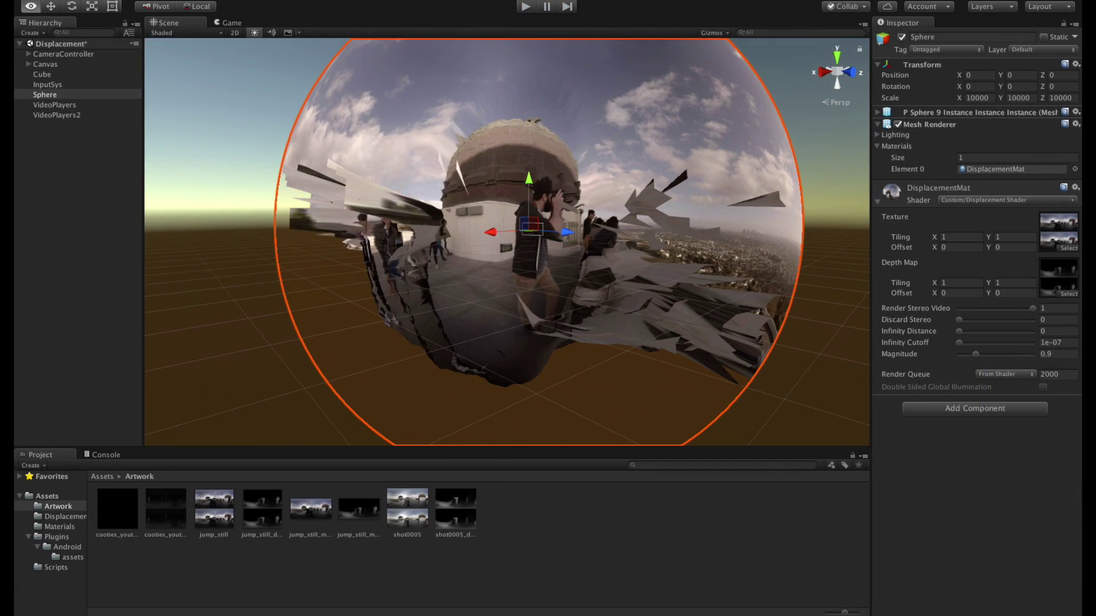
- Switch to the code editor to check the Properties block and Cull setting in Displacement Shader.shader, and return to Unity
key("super+Tab")
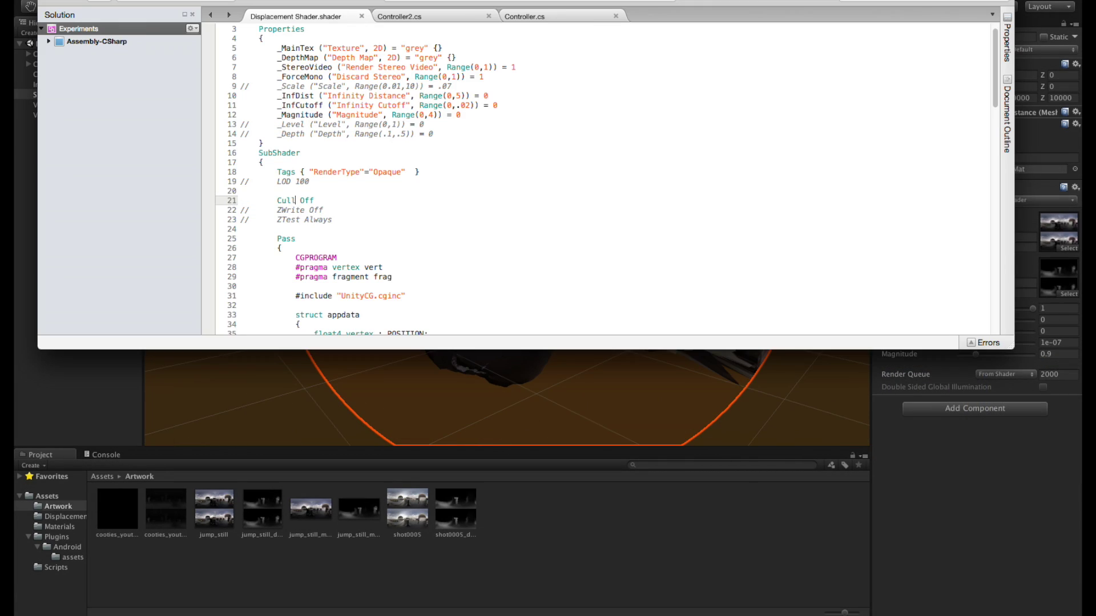
key("super+Tab")
- Set DisplacementMat's Magnitude to 0.59 and Infinity Distance to 0.99, and examine the Sphere from outside and inside
left_click_drag(400, 240, 616, 297, "alt")
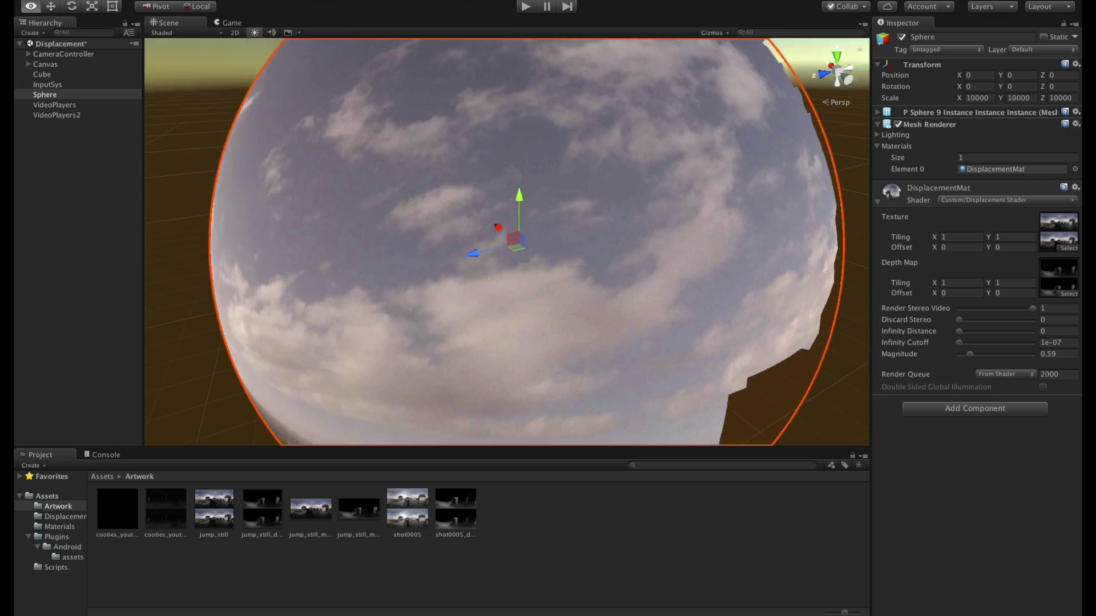
scroll(513, 240, "down", 10)
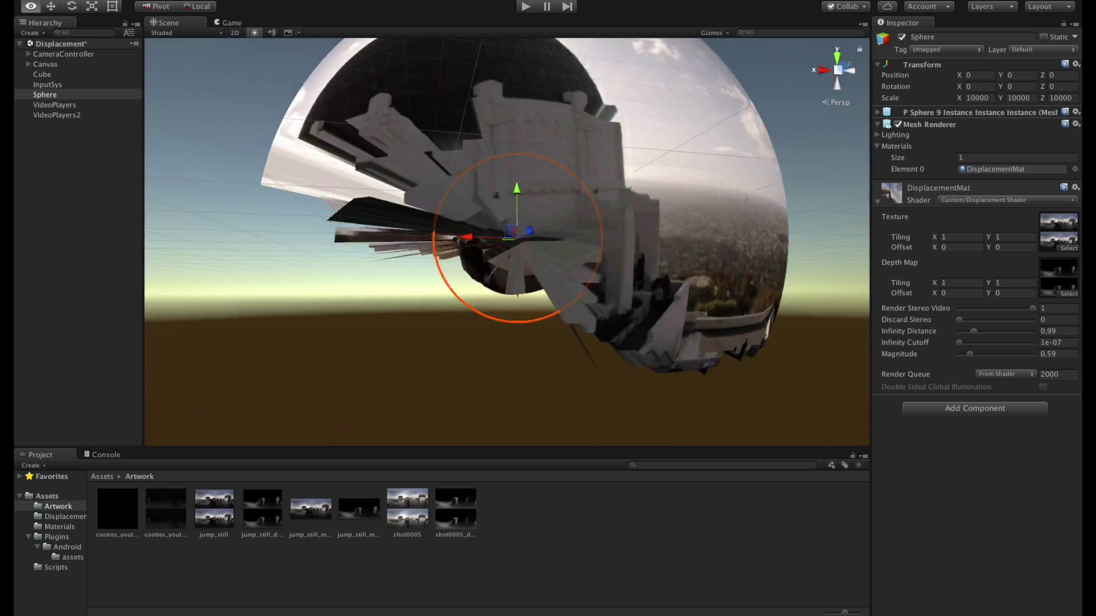
left_click_drag(617, 297, 416, 182, "alt")
scroll(528, 243, "up", 10)
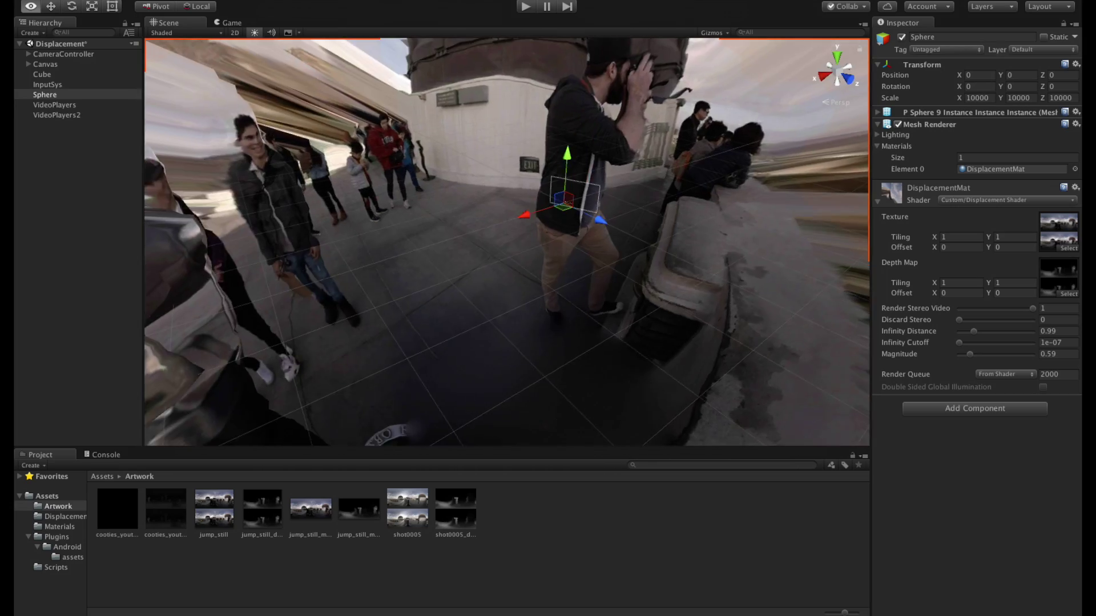
scroll(507, 242, "down", 10)
scroll(507, 242, "down", 5)
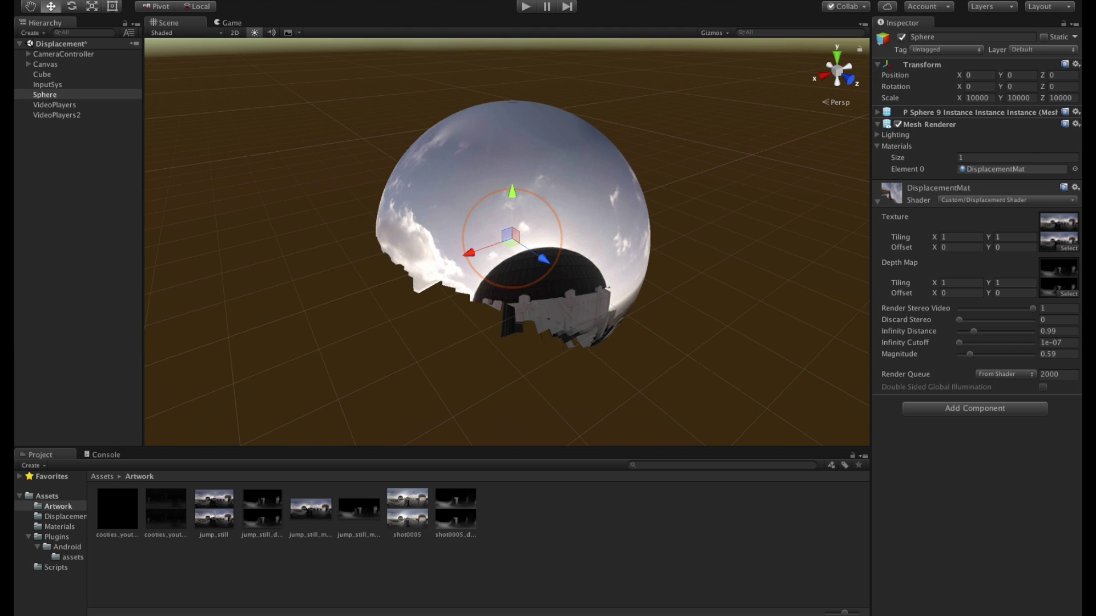
- Save the Displacement scene
key("super+Tab")
key("super+Tab")
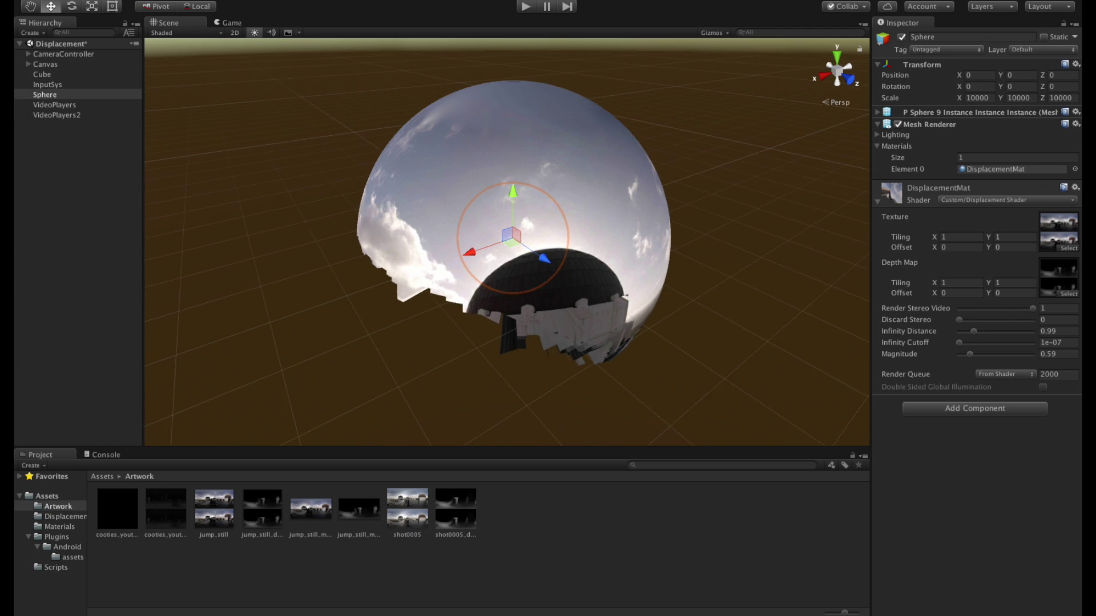
key("super+Tab")
key("super+Tab")
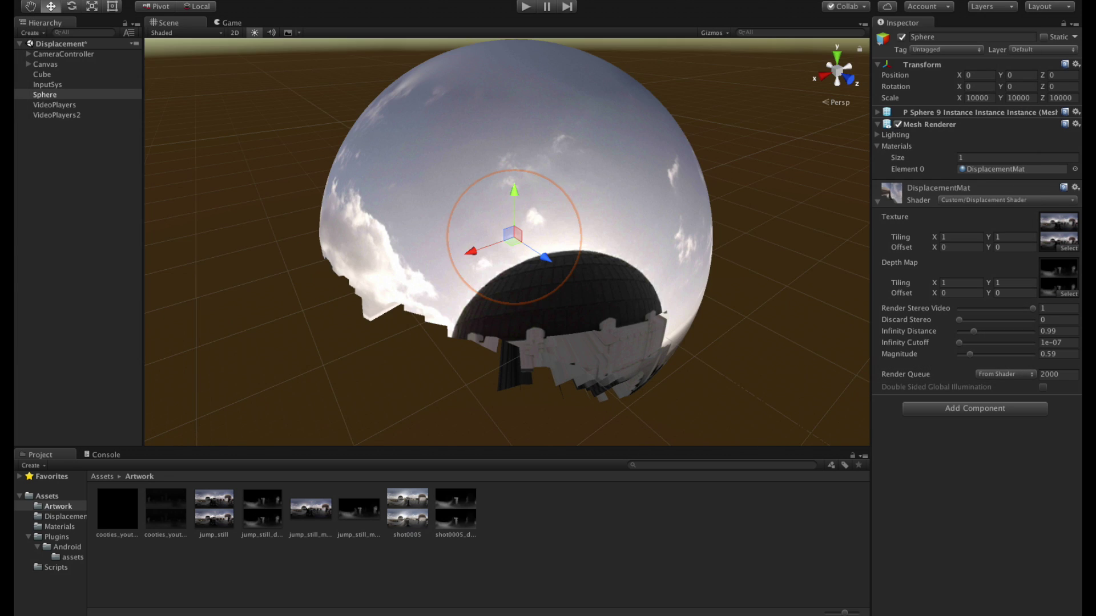
key("super+Tab")
key("super+s")
key("super+Tab")
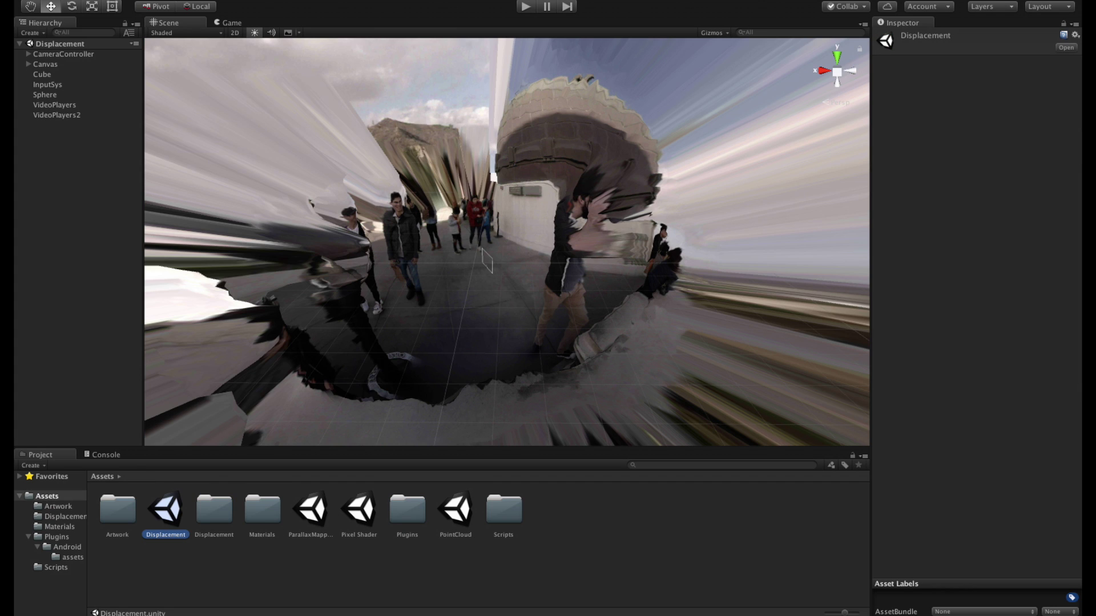
- Select the Sphere and set DisplacementMat's Magnitude to 1.49, viewing the man with the camera from inside
scroll(410, 302, "up", 5)
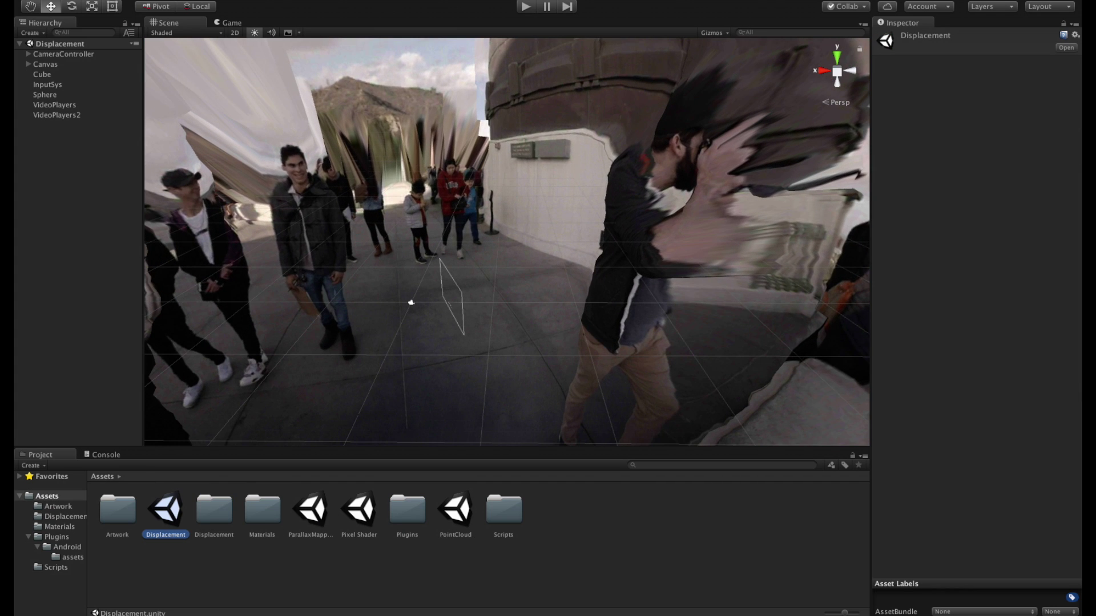
left_click(411, 302)
key("f")
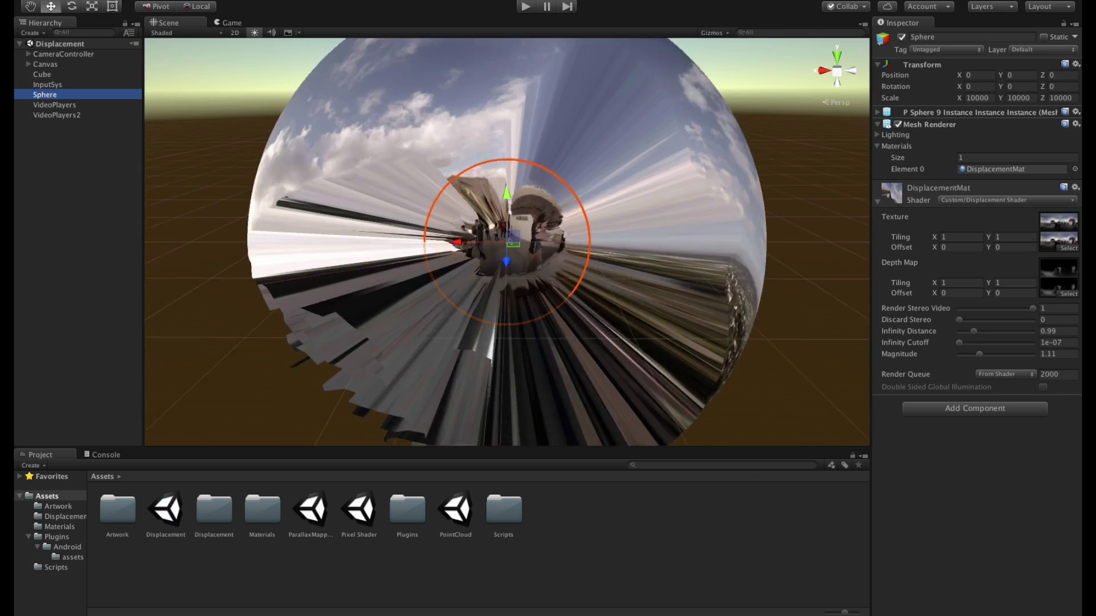
scroll(411, 302, "up", 10)
left_click_drag(979, 355, 986, 354)
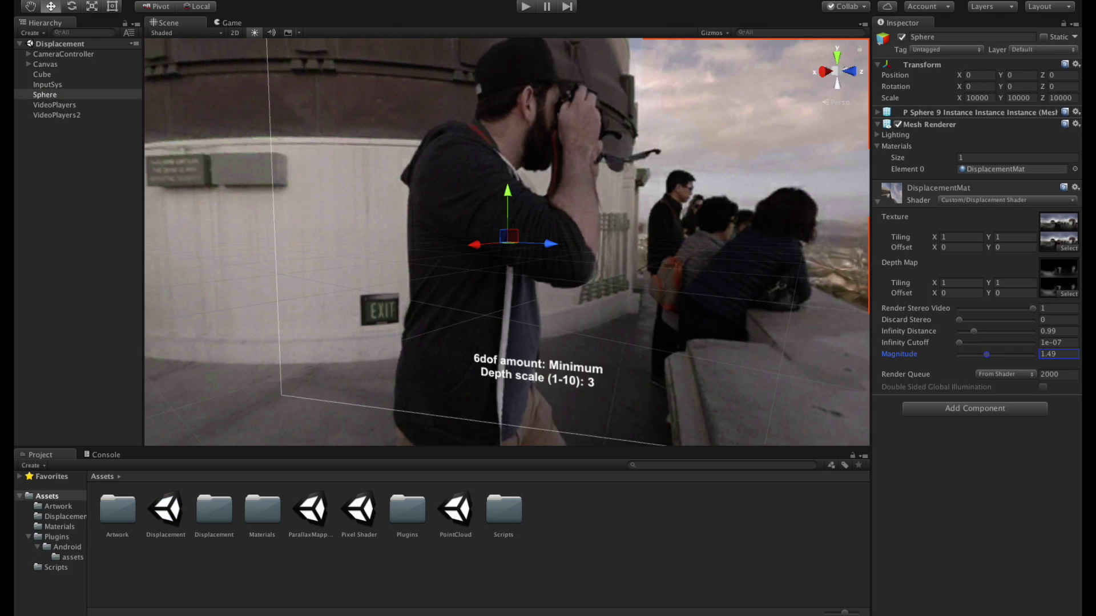
- Enable the Cube's Mesh Renderer and move the Cube along its local Z axis to X -27.86, Y -1.61, Z -47.25
left_click(41, 74)
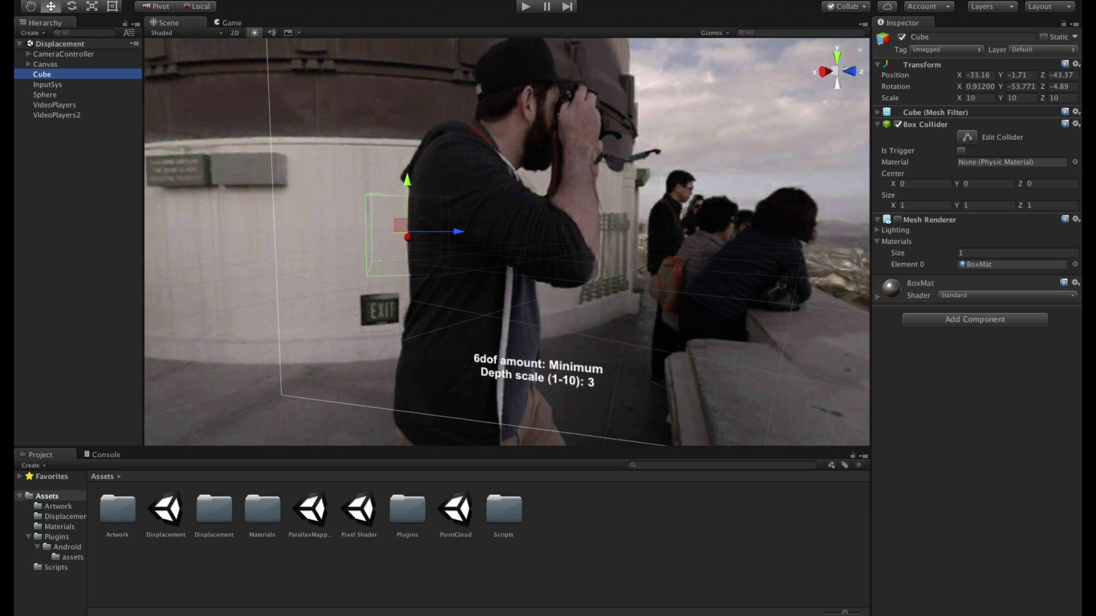
left_click(898, 219)
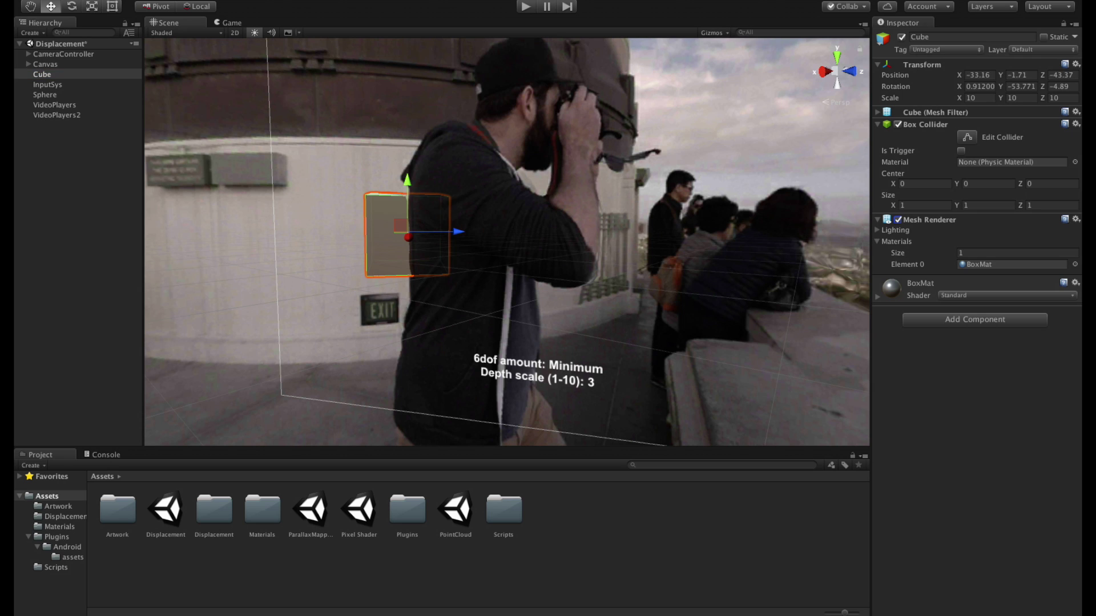
left_click_drag(454, 231, 400, 232)
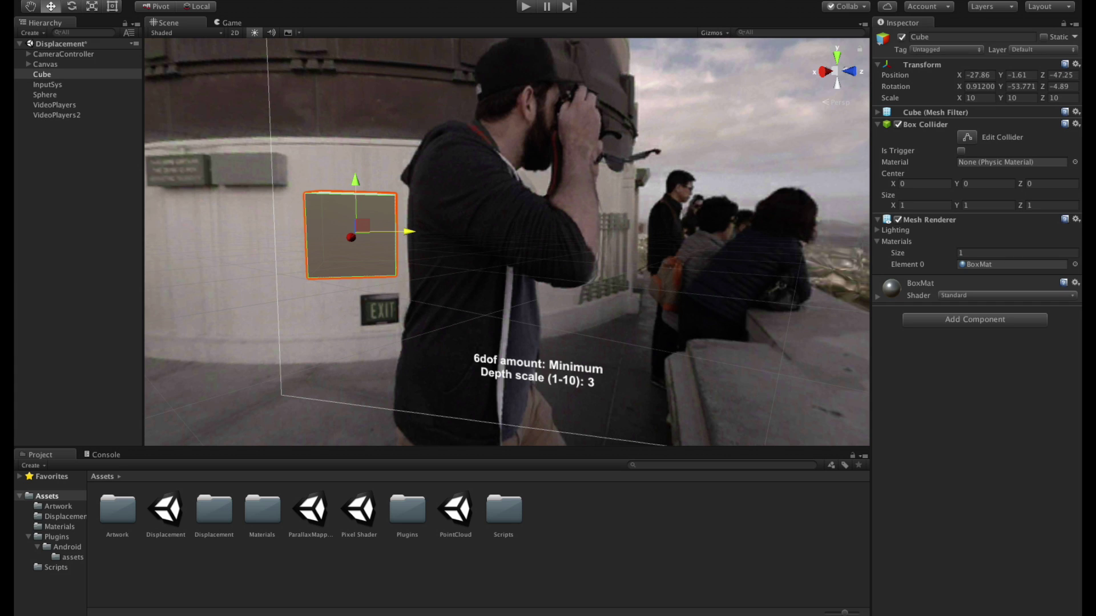
- Move the Cube past the people at the wall to X -37.9, Y -16.2, Z 53.9, above the lower terrace
left_click_drag(400, 232, 803, 233)
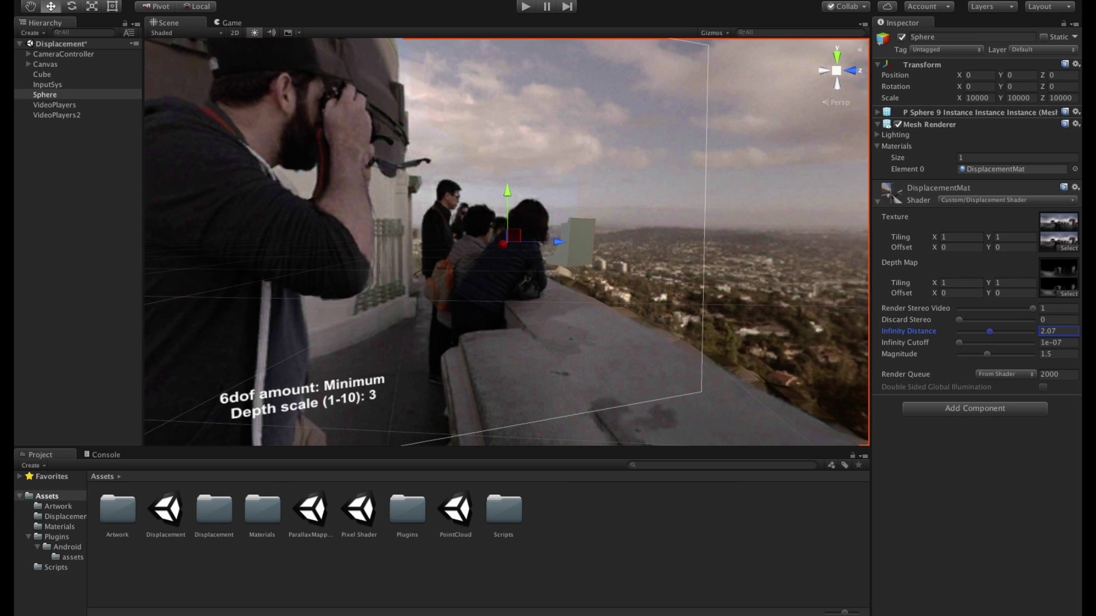
left_click(42, 74)
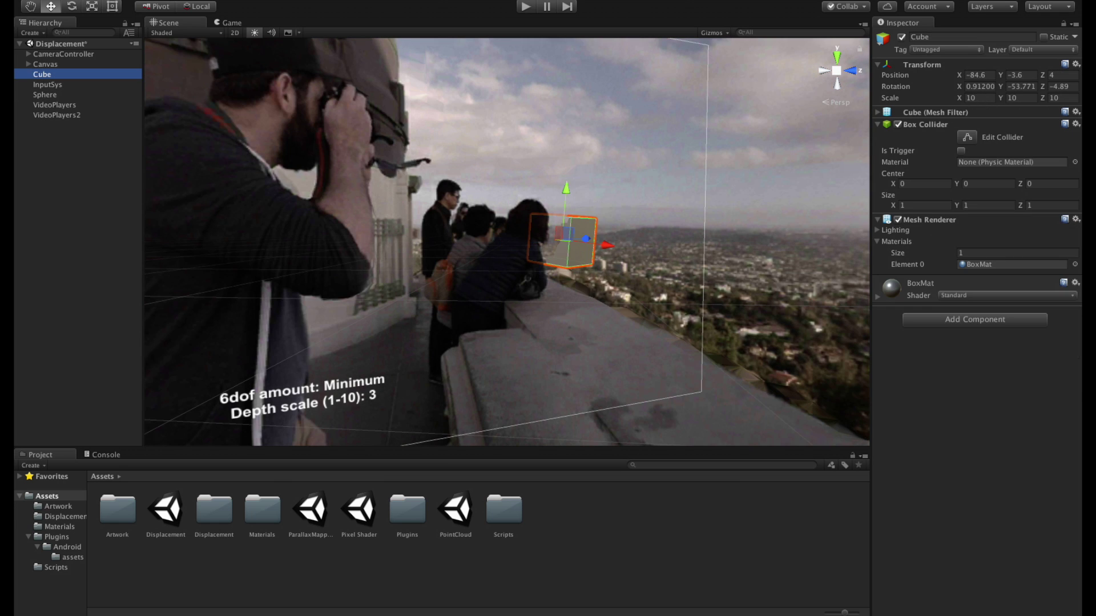
right_click_drag(562, 243, 276, 294)
left_click_drag(276, 293, 460, 296)
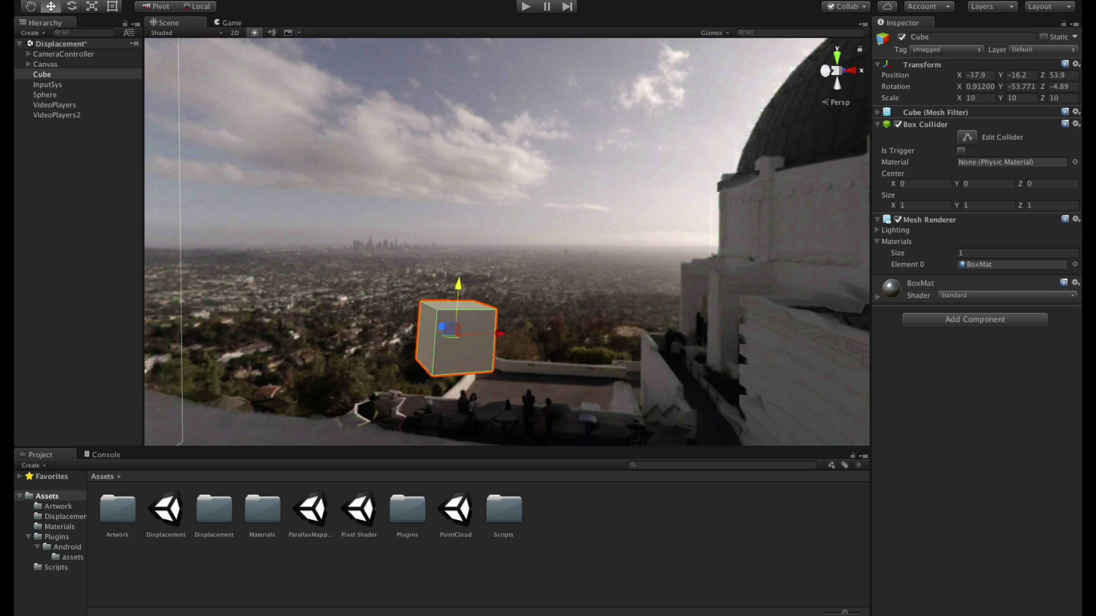
- Reposition the Cube around the observatory scene, viewing it against the displaced footage from different angles
mouse_move(507, 242)
right_mouse_down()
mouse_move(360, 254)
mouse_move(685, 257)
mouse_move(485, 260)
mouse_move(514, 262)
right_mouse_up()
left_click_drag(516, 307, 505, 212)
right_click_drag(513, 257, 400, 251)
left_click_drag(441, 184, 482, 186)
right_click_drag(482, 185, 394, 197)
key("w")
left_click_drag(489, 171, 713, 327)
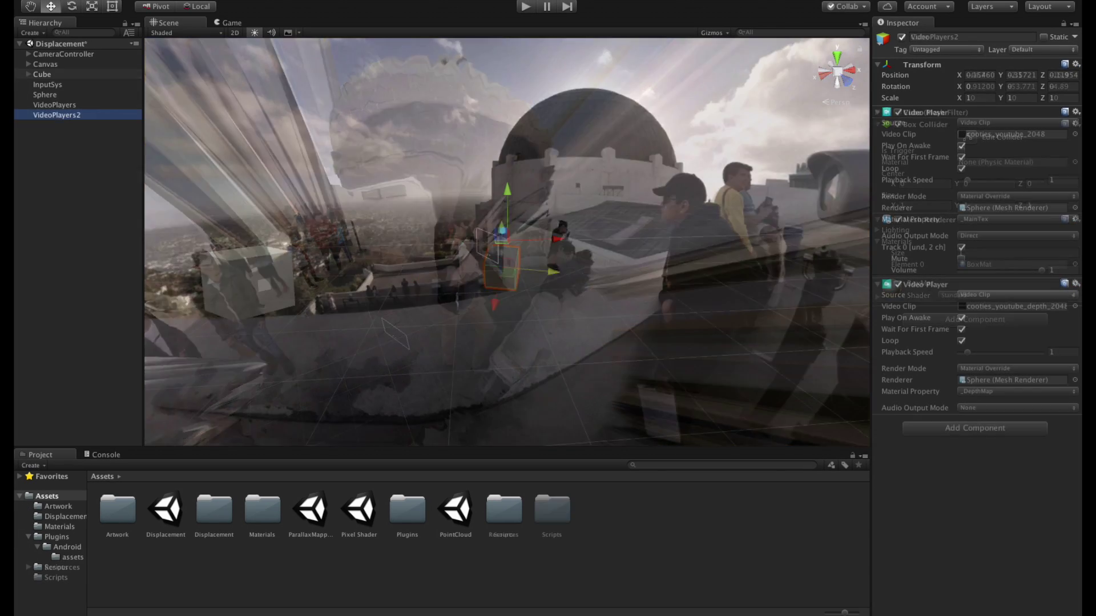
- Run the scene in play mode and select the Sphere from outside in the Scene view
key("ctrl+p")
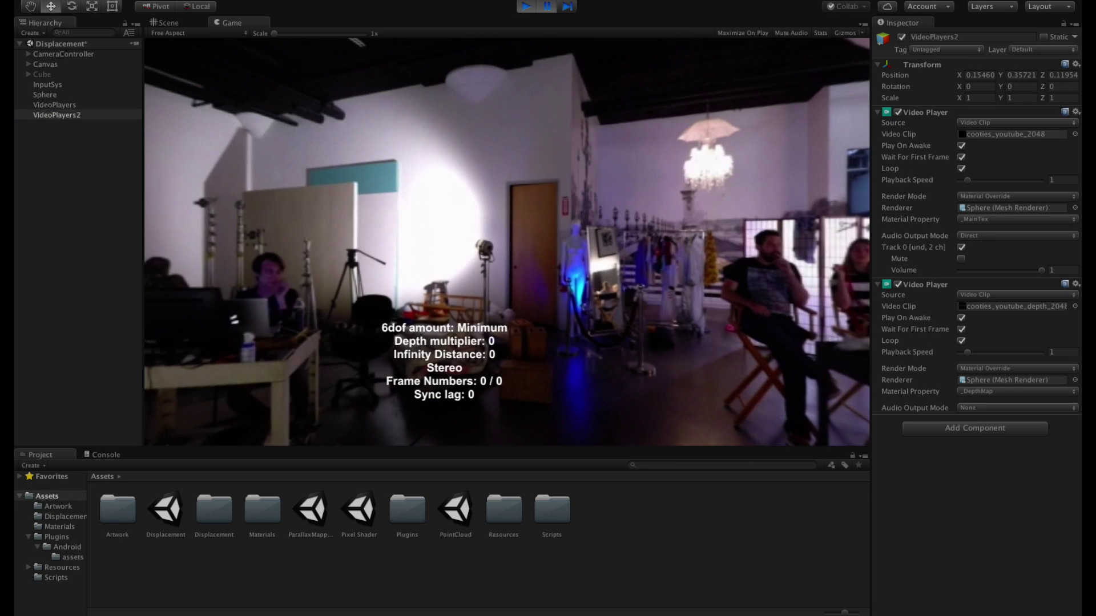
key("ctrl+1")
left_click_drag(508, 239, 615, 255, "alt")
scroll(615, 255, "down", 5)
left_click_drag(503, 246, 554, 228, "alt")
left_click(553, 228)
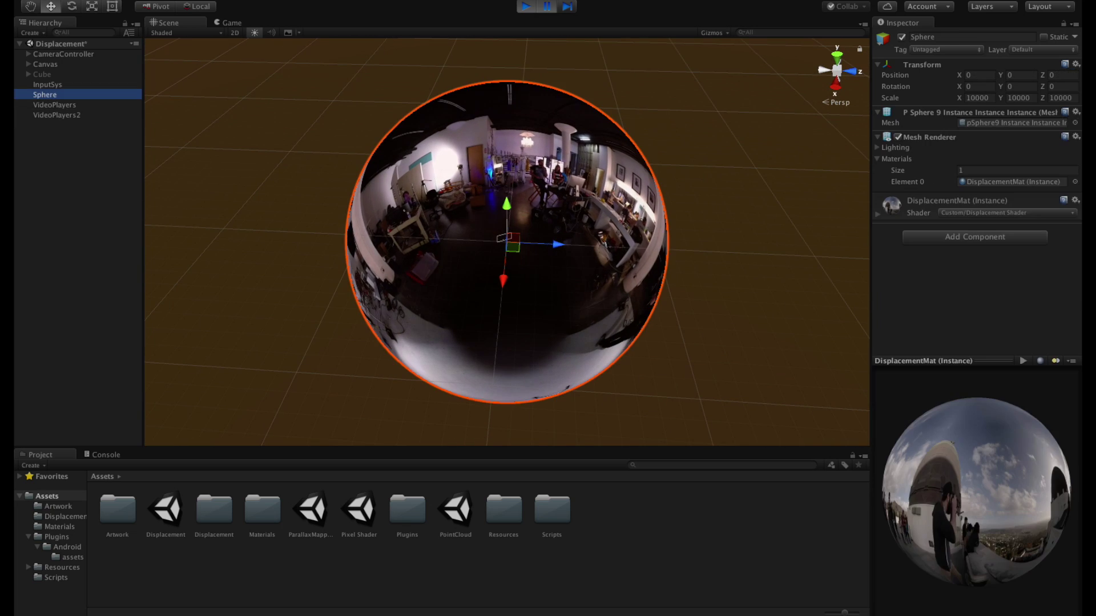
- Set the Magnitude of the Sphere's DisplacementMat instance to 4
left_click(877, 214)
scroll(970, 229, "down", 4)
left_click(1049, 255)
type("4")
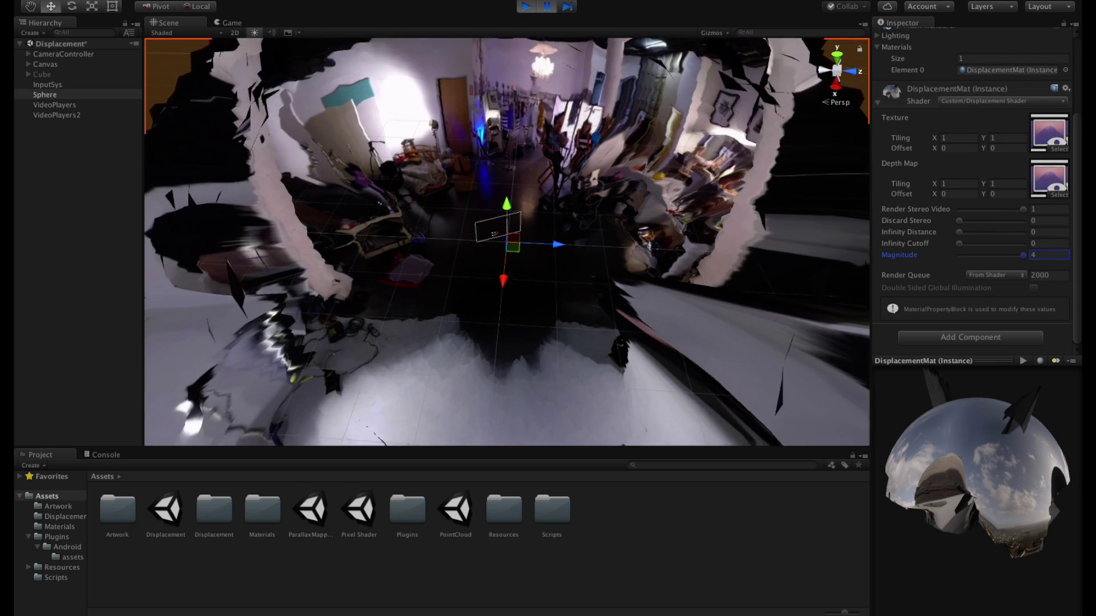
- Examine the displaced studio footage from inside the Sphere, around the drum kit, the keyboard and the man in black
left_click_drag(513, 228, 753, 260, "alt")
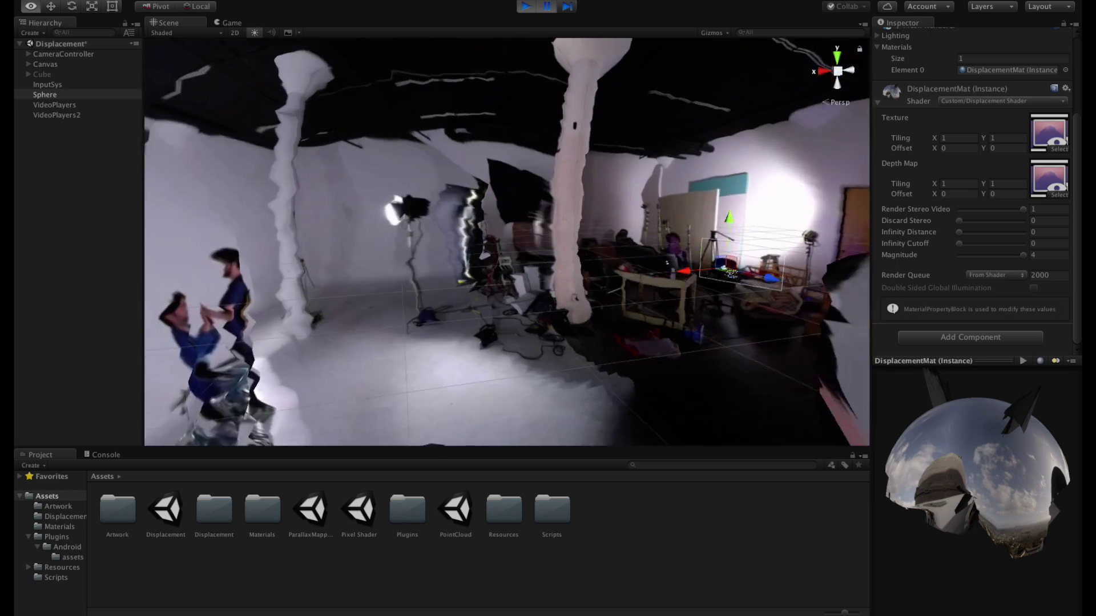
left_click_drag(754, 260, 696, 251, "alt")
key("q")
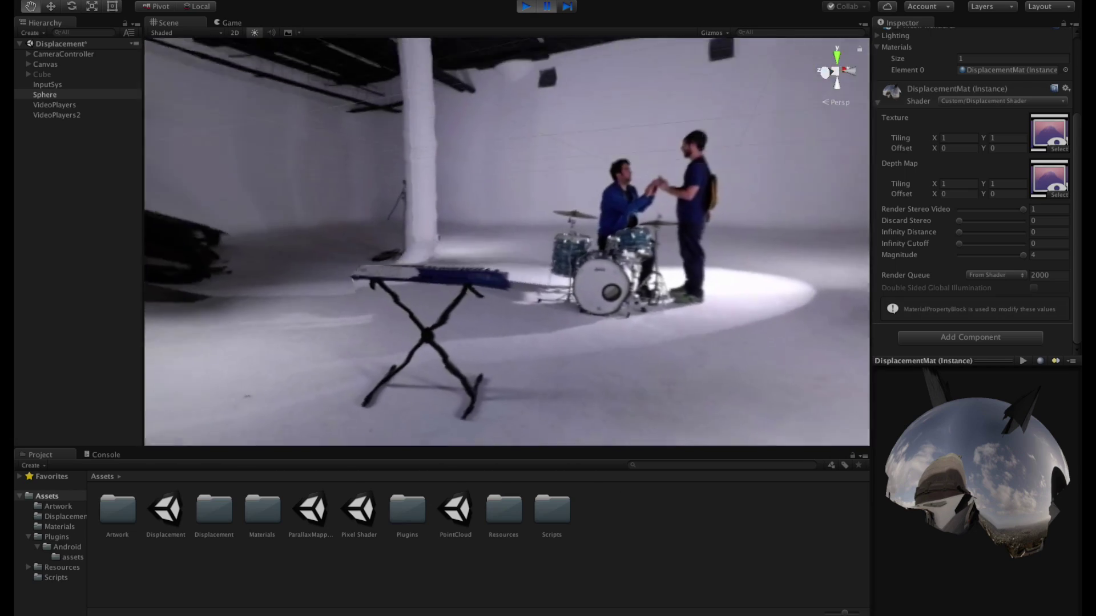
scroll(506, 242, "down", 3)
scroll(506, 242, "up", 4)
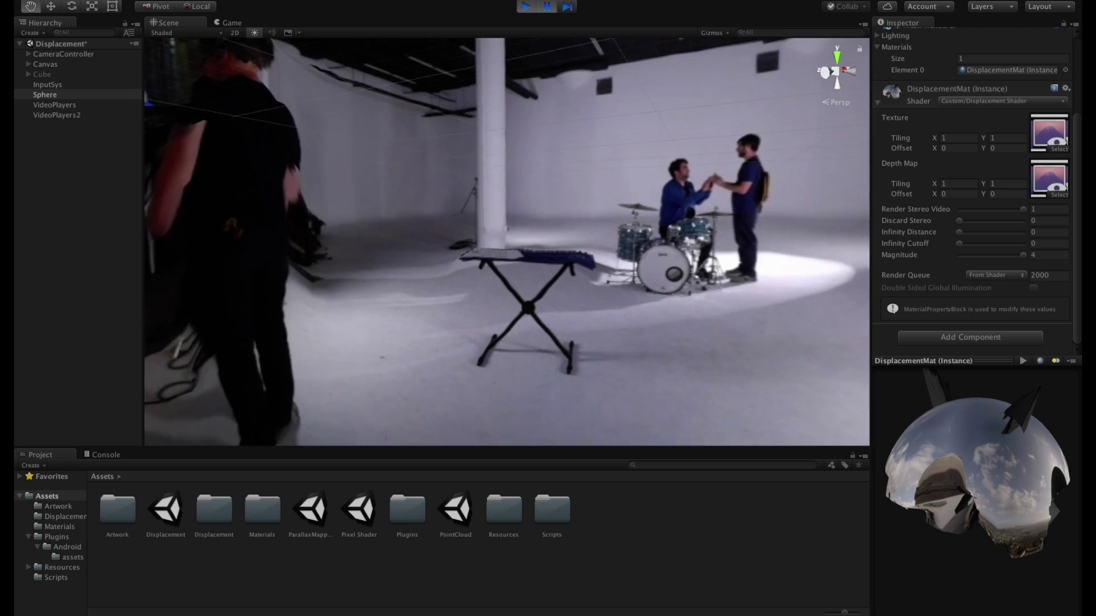
left_click_drag(506, 242, 428, 230, "alt")
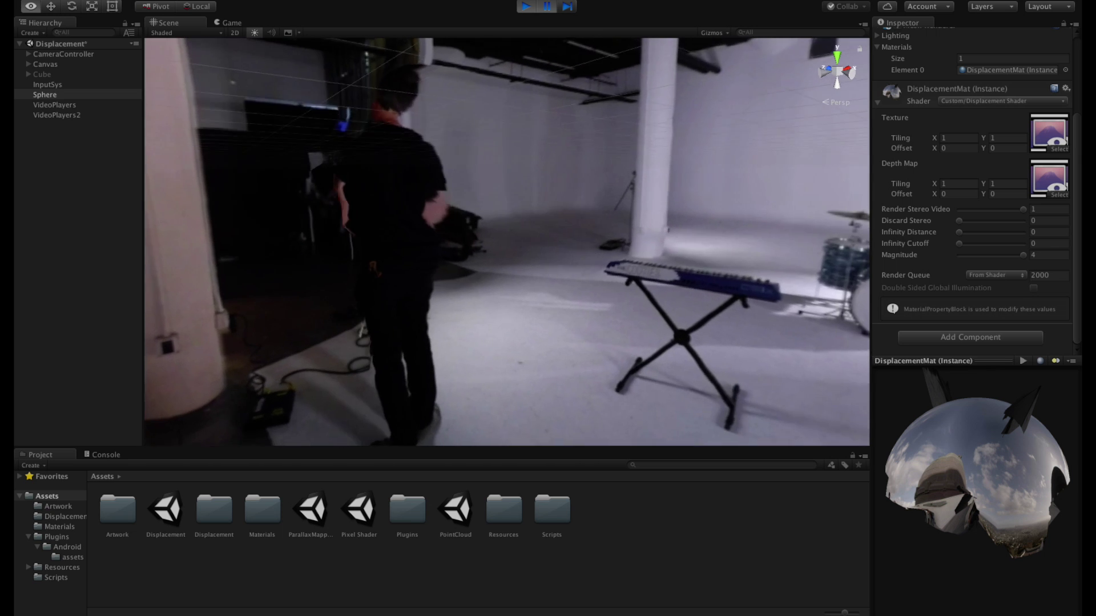
double_click(45, 95)
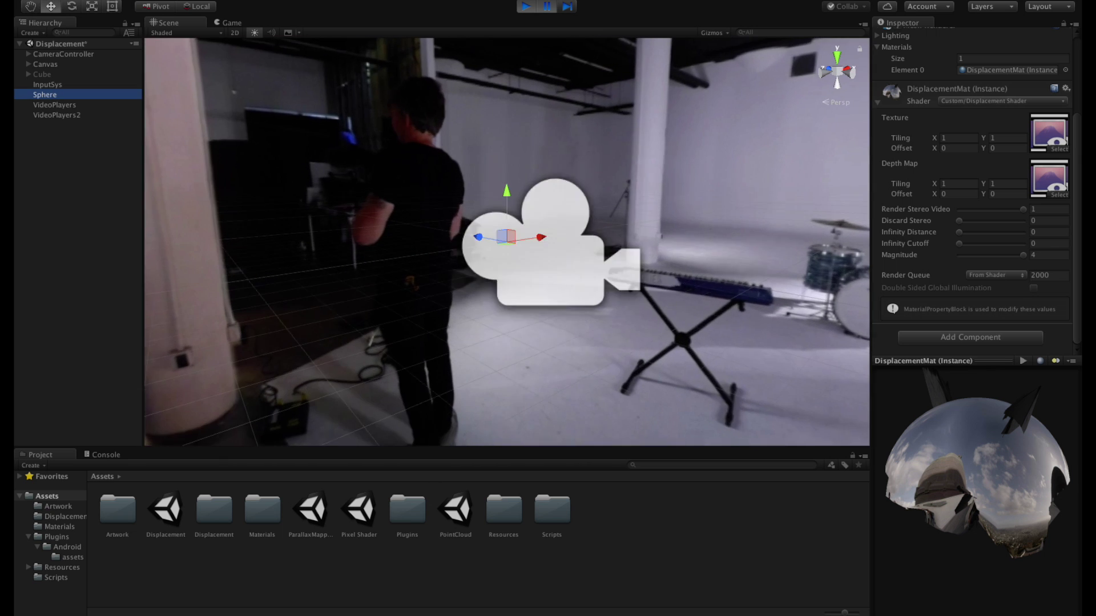
left_click_drag(445, 234, 422, 233, "alt")
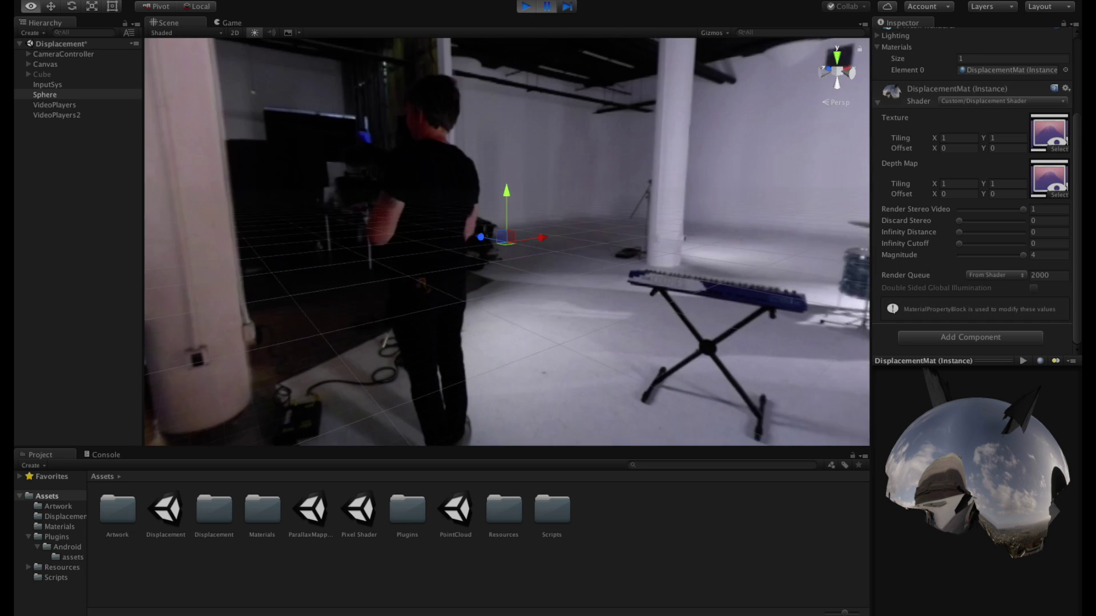
left_click_drag(422, 233, 399, 234, "alt")
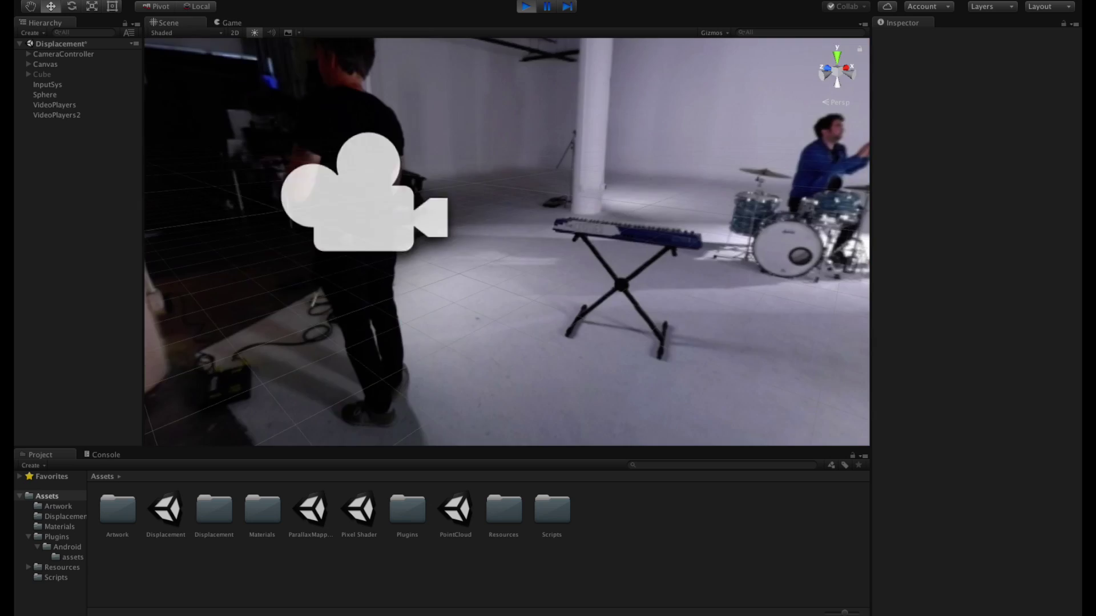
- Examine the depth of the playing band and the beach set in the displaced video from near and far viewpoints
left_click_drag(506, 242, 411, 242, "alt")
left_click_drag(506, 242, 468, 257, "alt")
scroll(506, 242, "down", 10)
scroll(507, 242, "up", 8)
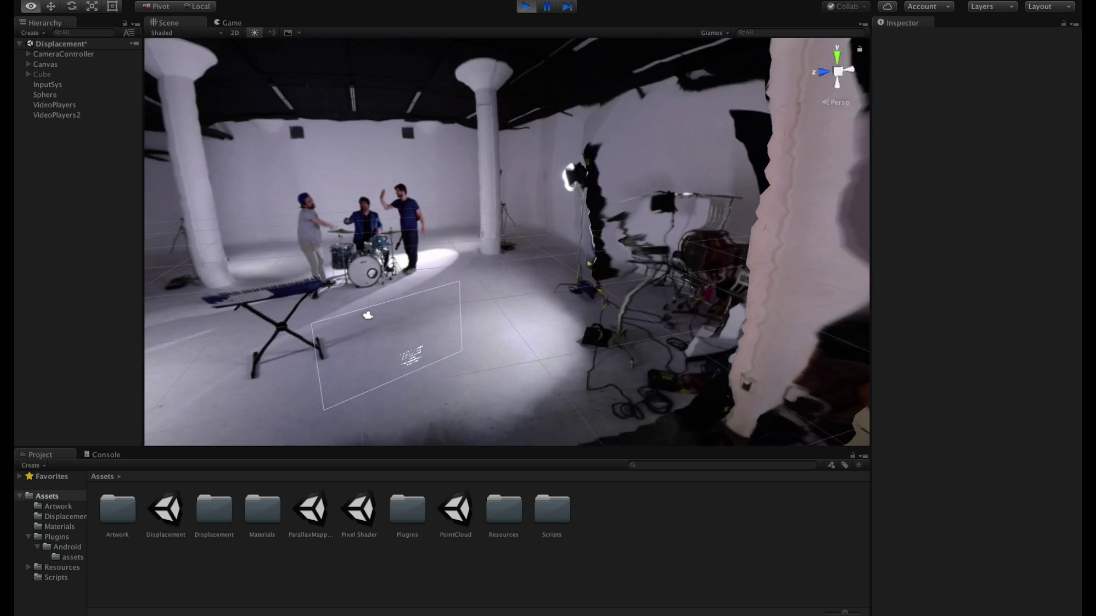
scroll(368, 315, "up", 15)
left_click_drag(367, 315, 365, 245, "alt")
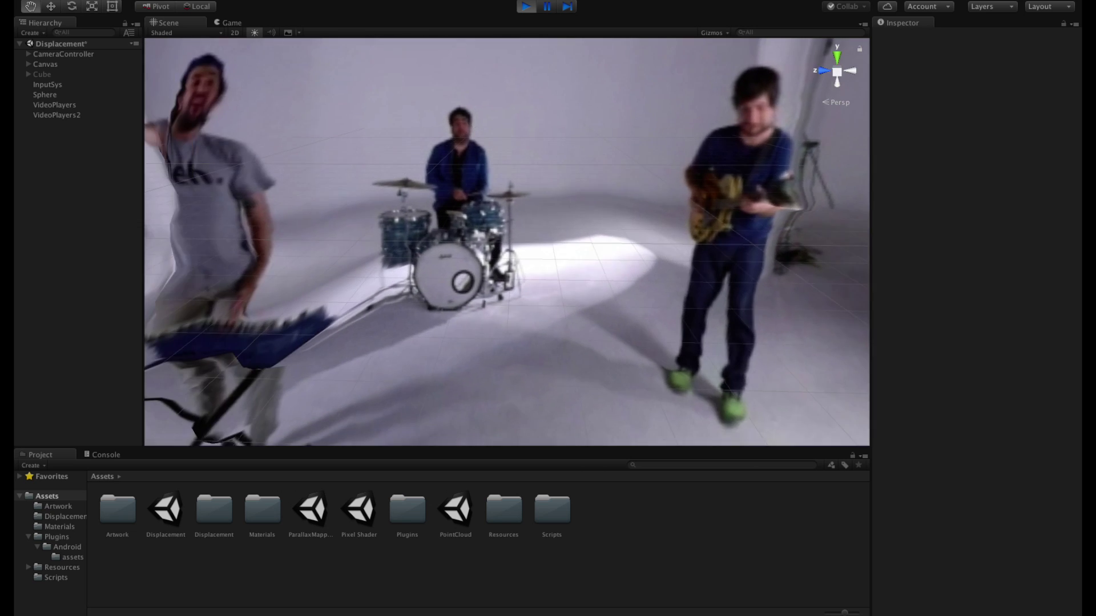
scroll(507, 241, "down", 10)
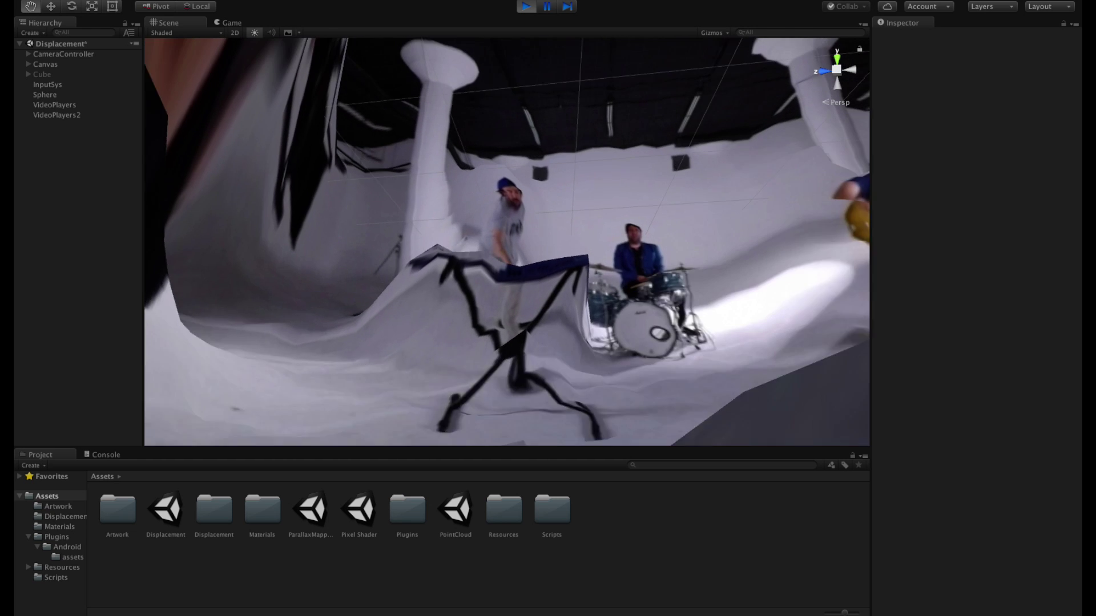
left_click_drag(507, 242, 480, 238, "alt")
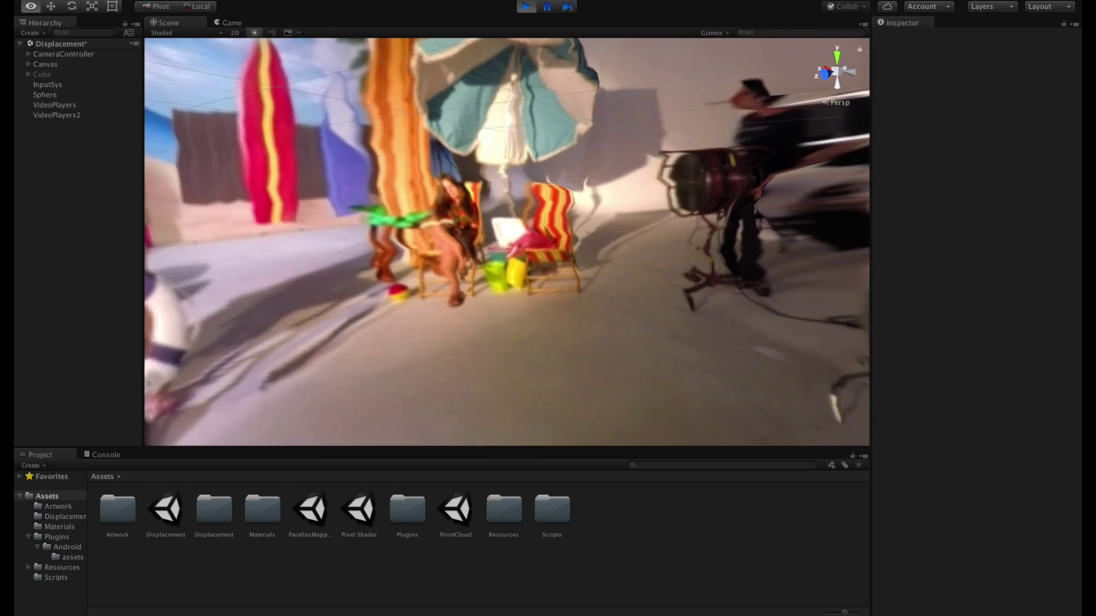
left_click_drag(479, 238, 146, 212, "alt")
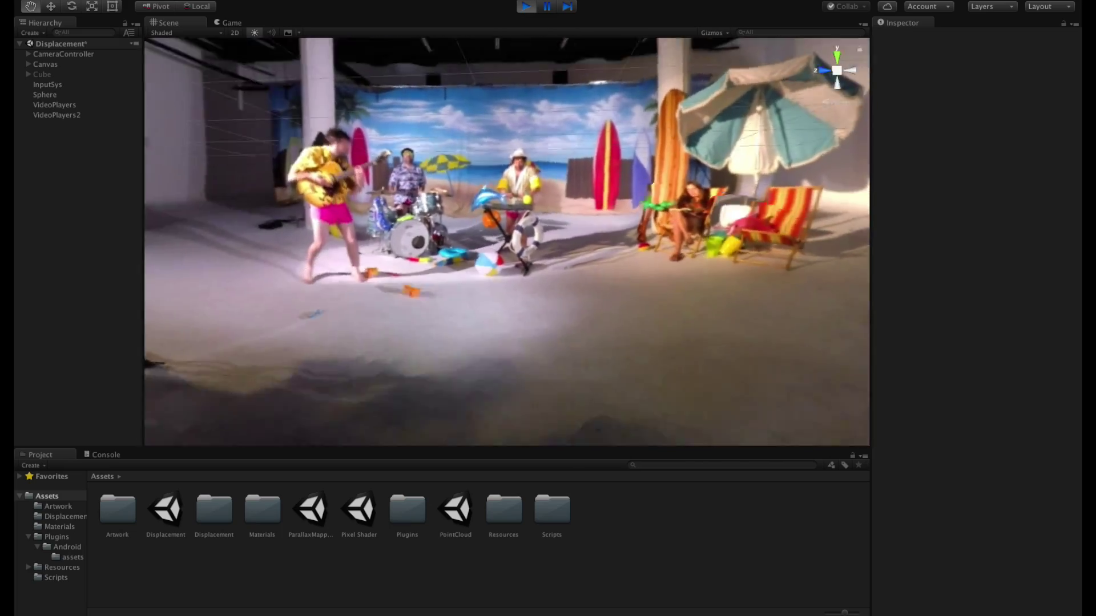
left_click_drag(507, 242, 284, 227, "alt")
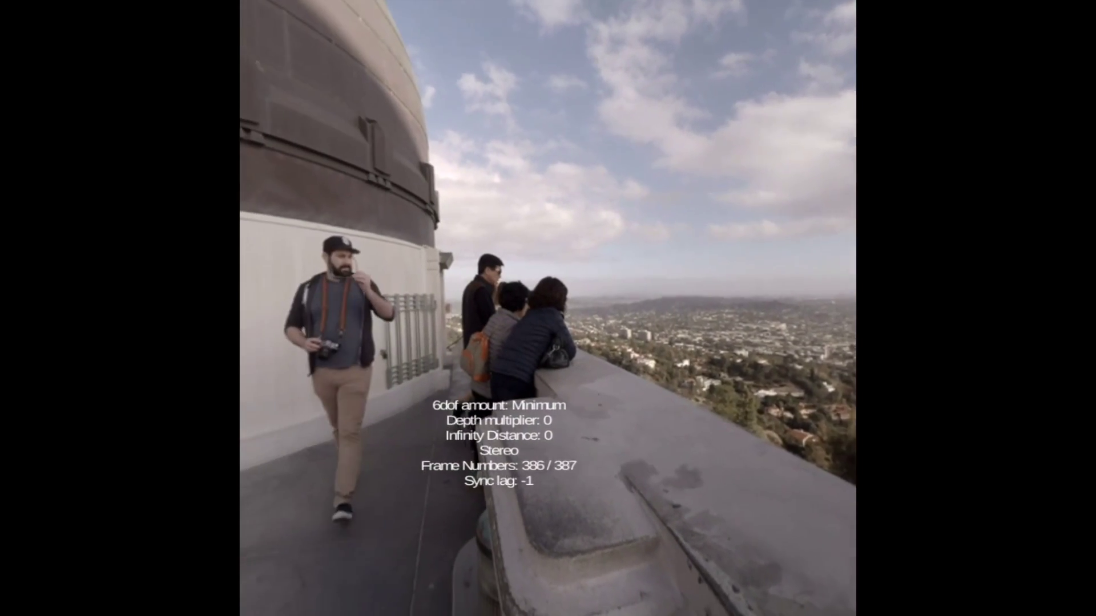
- Switch the playing observatory footage from stereo to forced mono
key("m")
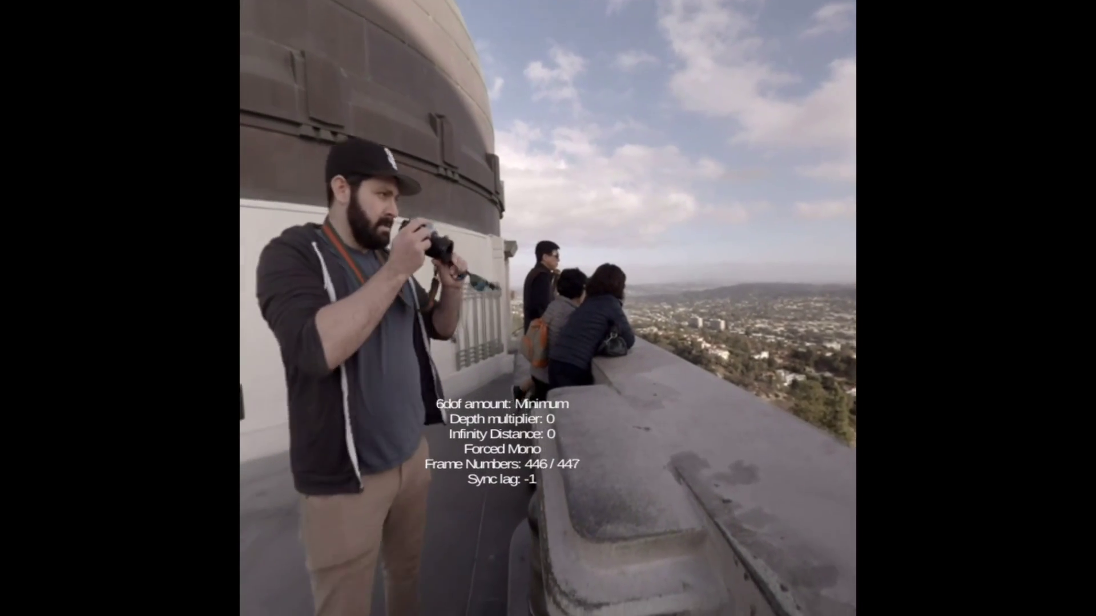